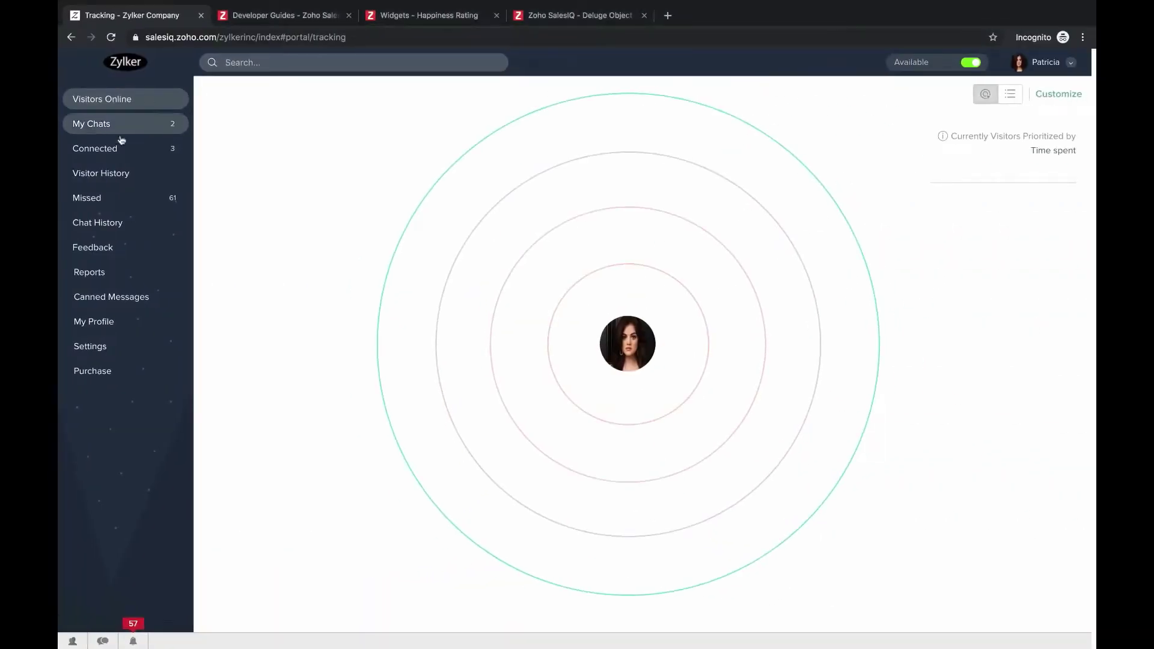
# Add a new Zobot in the portal settings, named Zip with the description Website Assistant.
pyautogui.click(110, 350)
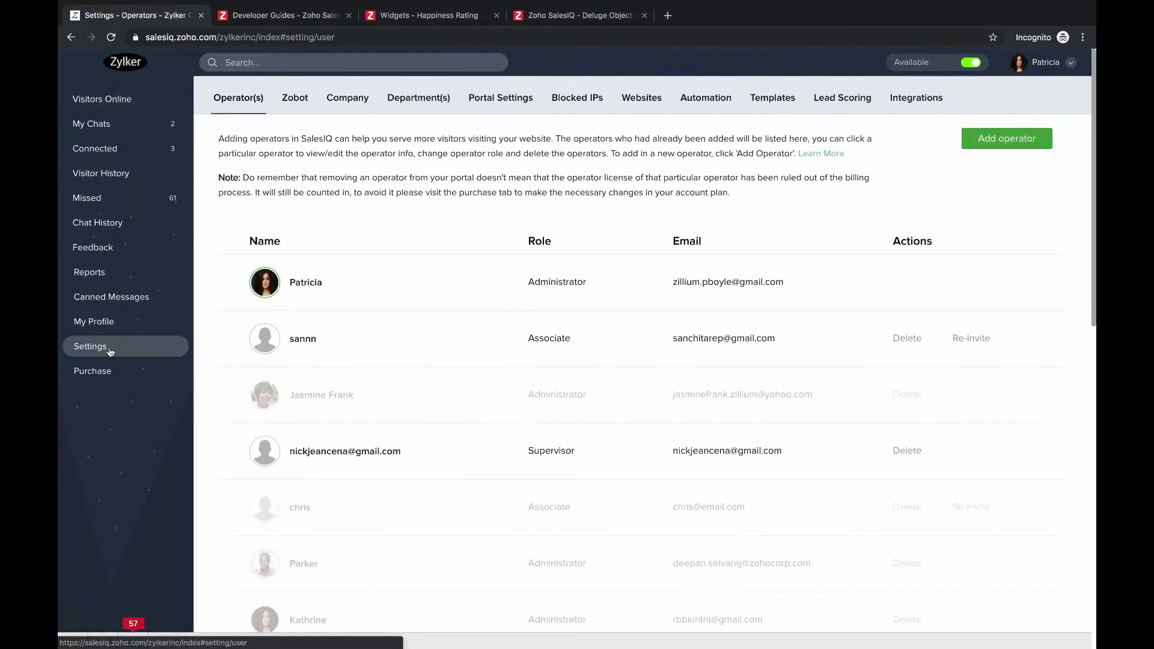
pyautogui.click(294, 100)
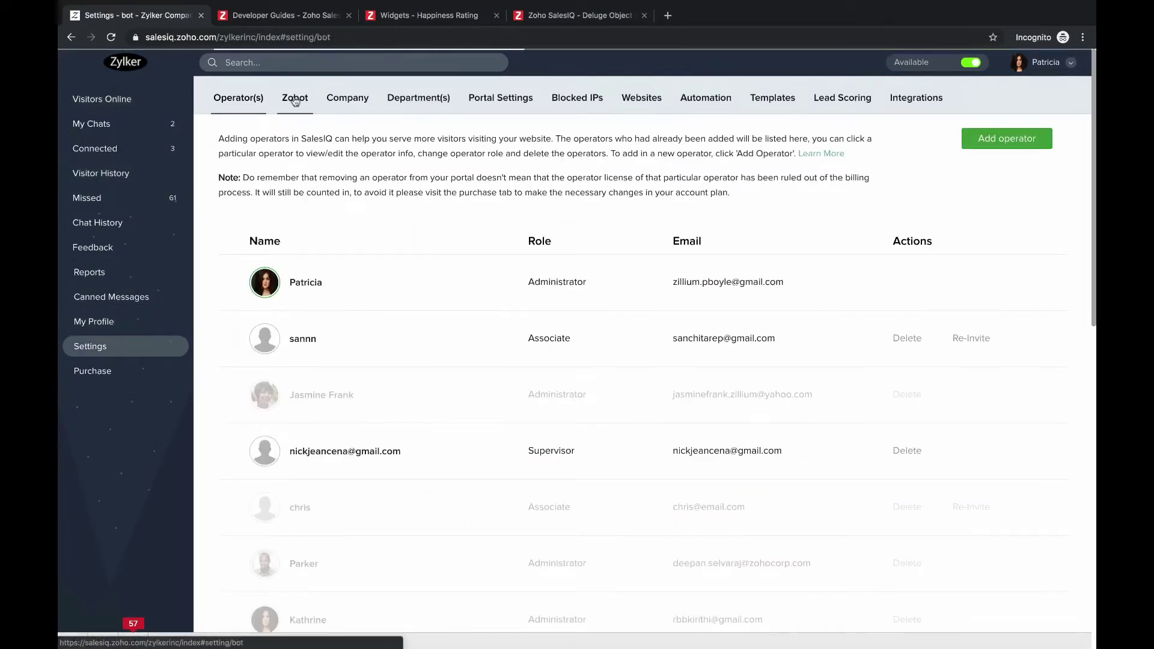
pyautogui.click(1007, 138)
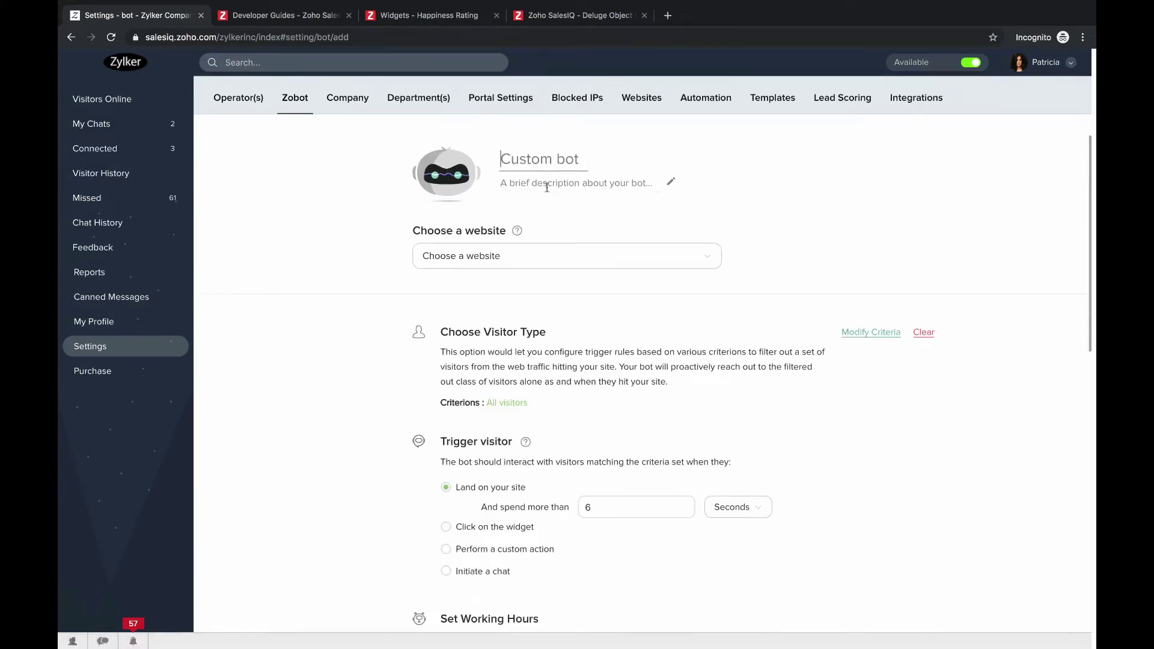
pyautogui.write('Zip')
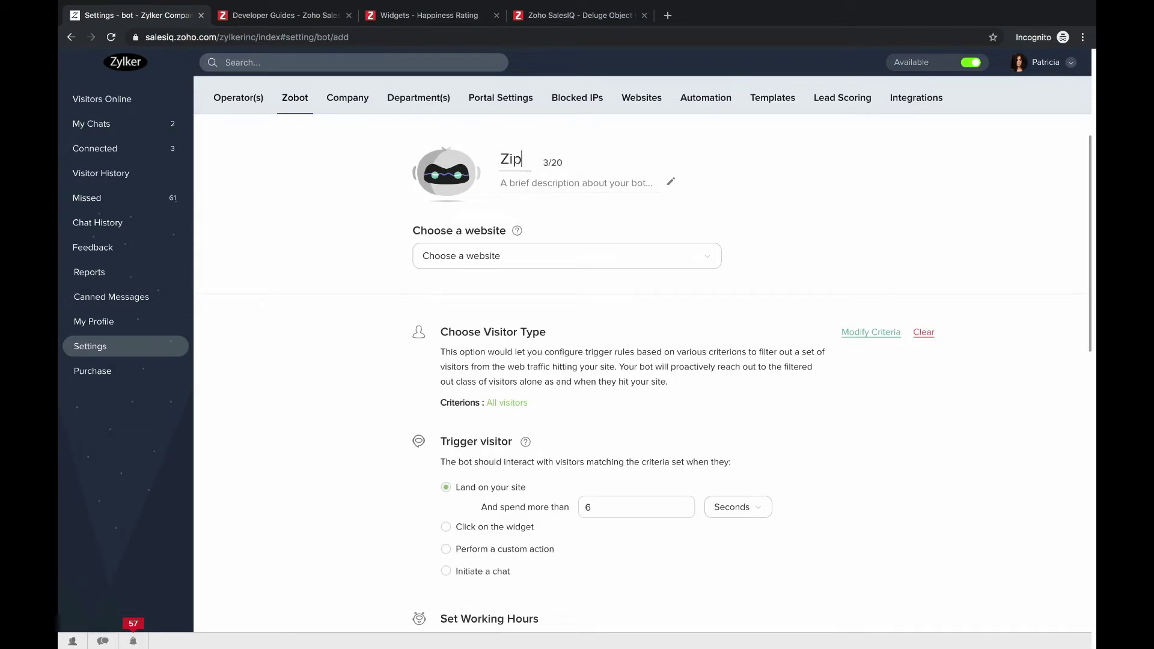
pyautogui.click(600, 186)
pyautogui.write('W')
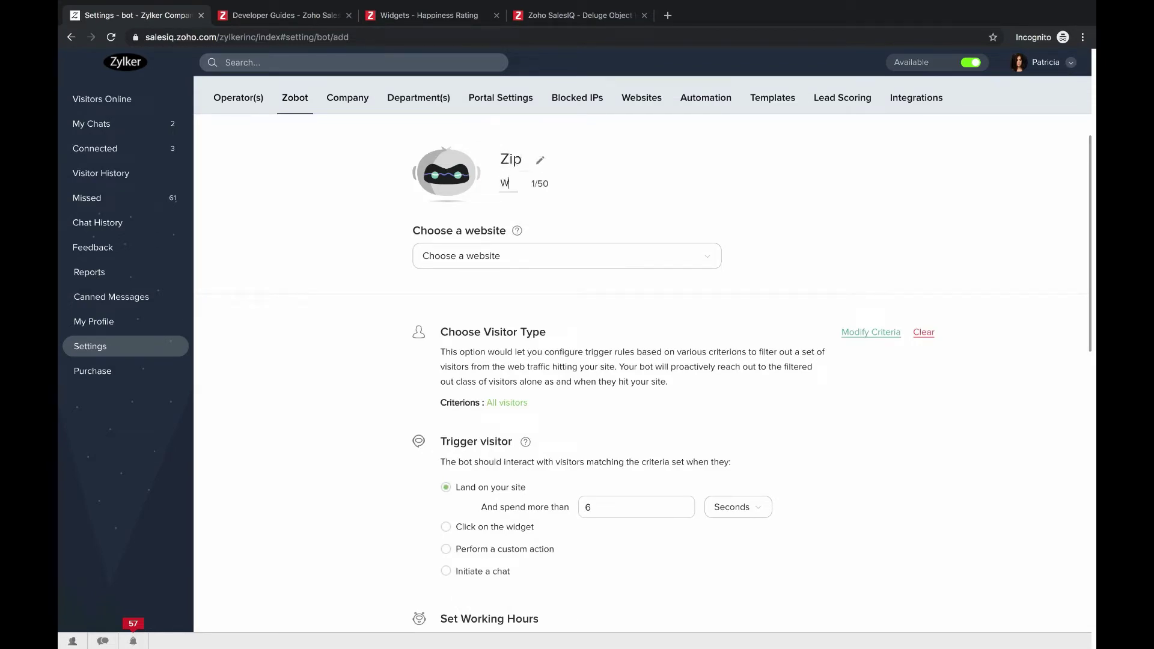
pyautogui.write('ebsite Assistant')
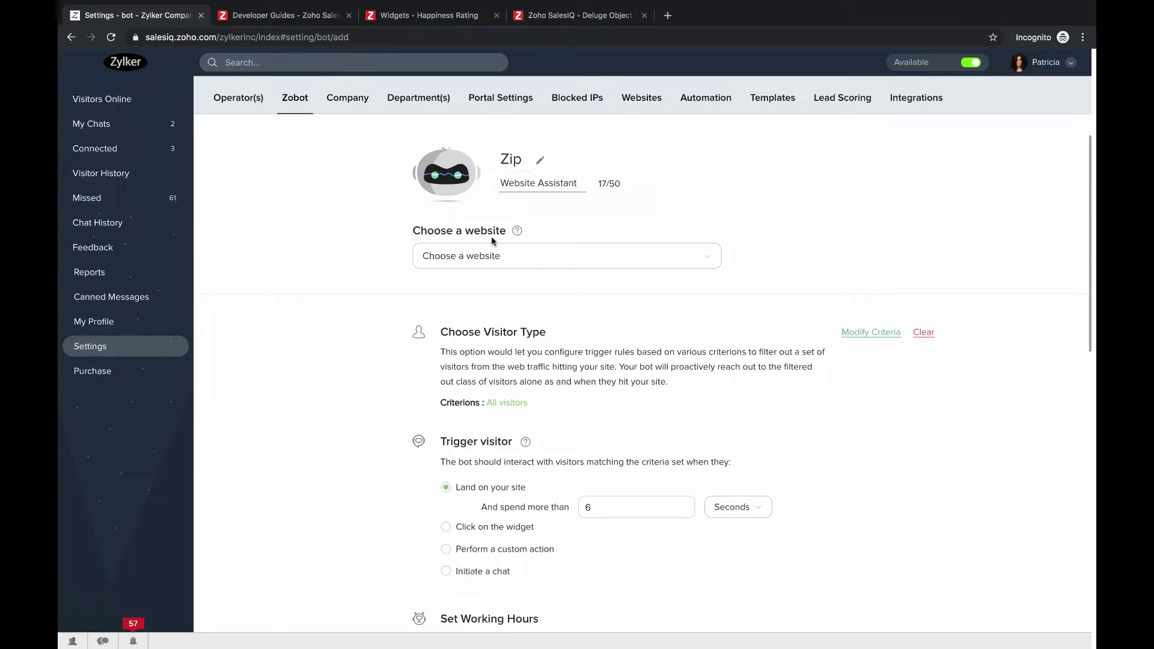
# Assign the bot to the zylkerfurnishing website and exclude the Zylker, Zylker Homes and Zylker Accounts departments, keeping only Support.
pyautogui.click(492, 259)
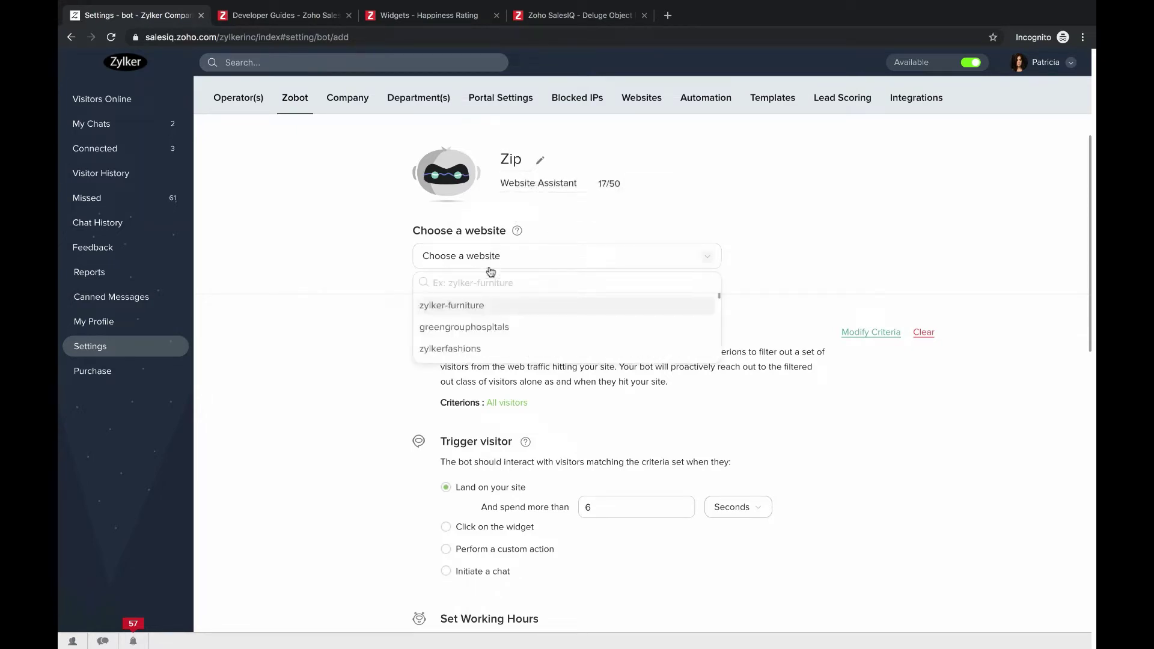
pyautogui.scroll(-3, 490, 325)
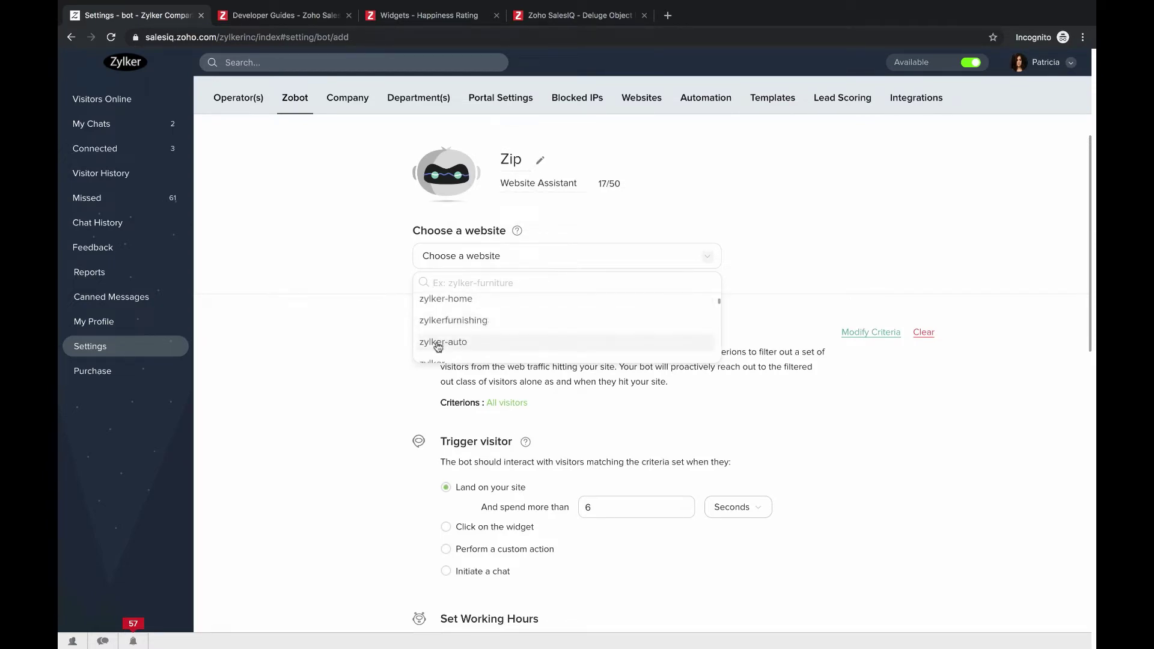
pyautogui.click(446, 322)
pyautogui.click(447, 327)
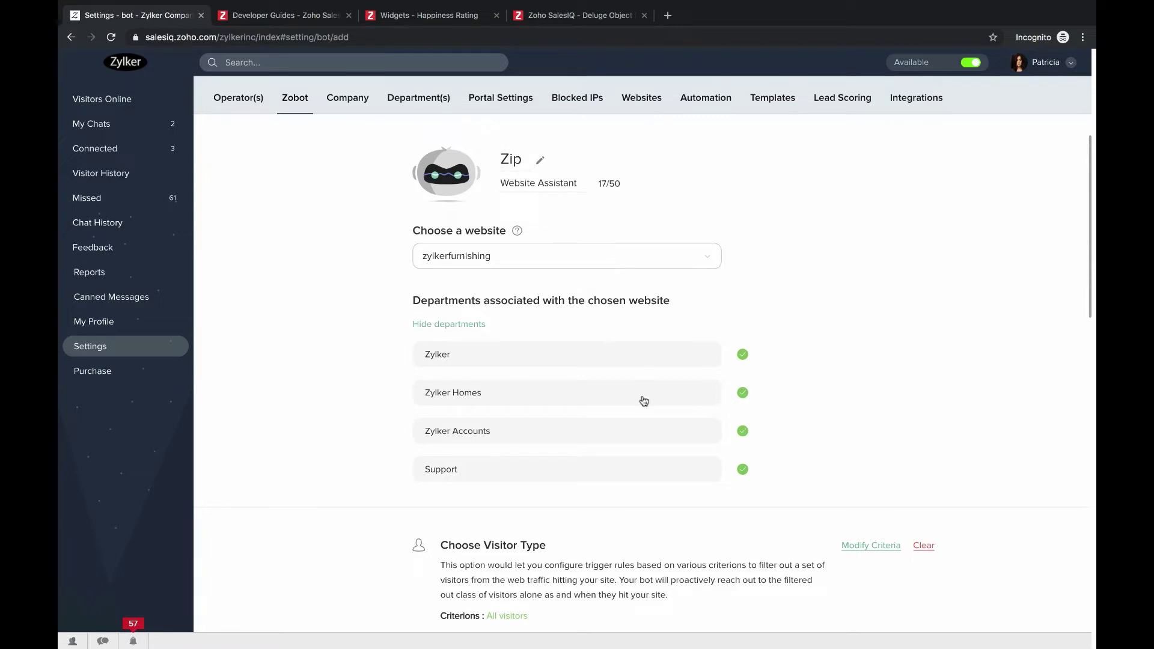
pyautogui.click(743, 431)
pyautogui.click(743, 394)
pyautogui.click(743, 355)
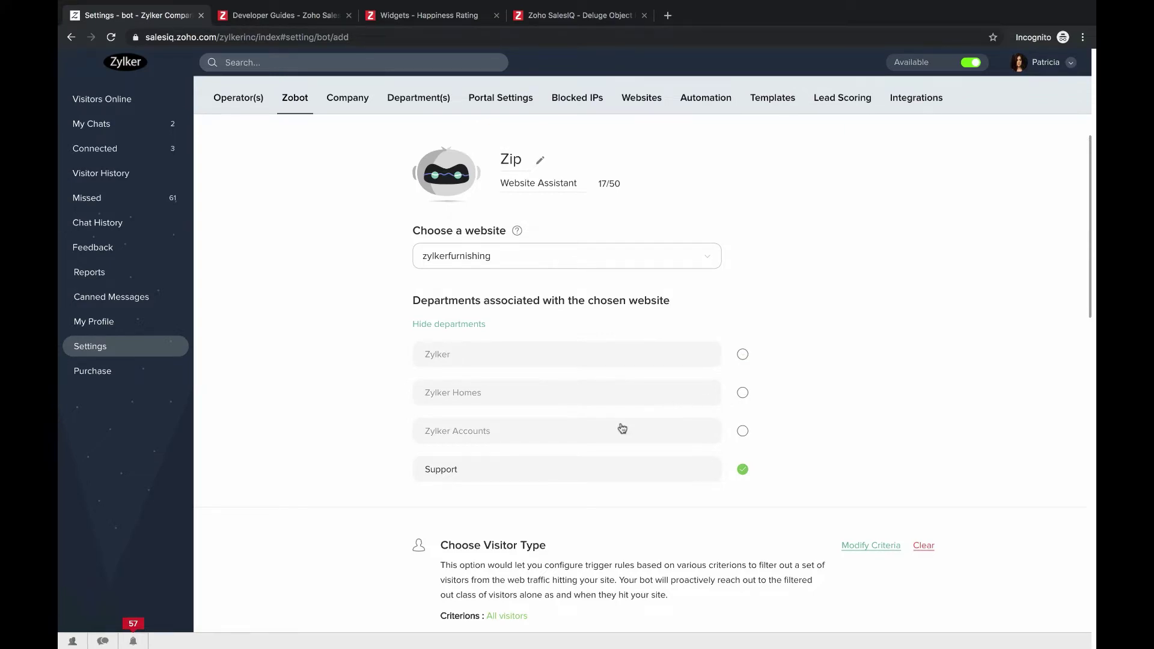
# Examine the condition types available for the bot's visitor trigger criteria and apply the criteria for all visitors.
pyautogui.scroll(-4, 625, 426)
pyautogui.scroll(-1, 622, 427)
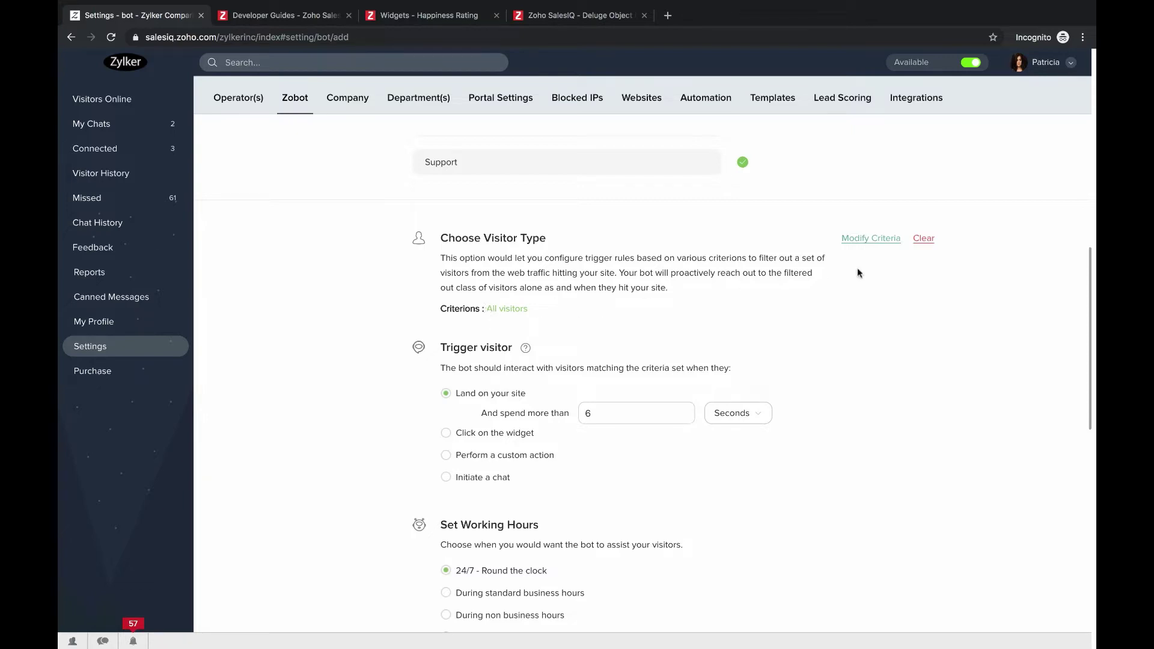
pyautogui.click(845, 240)
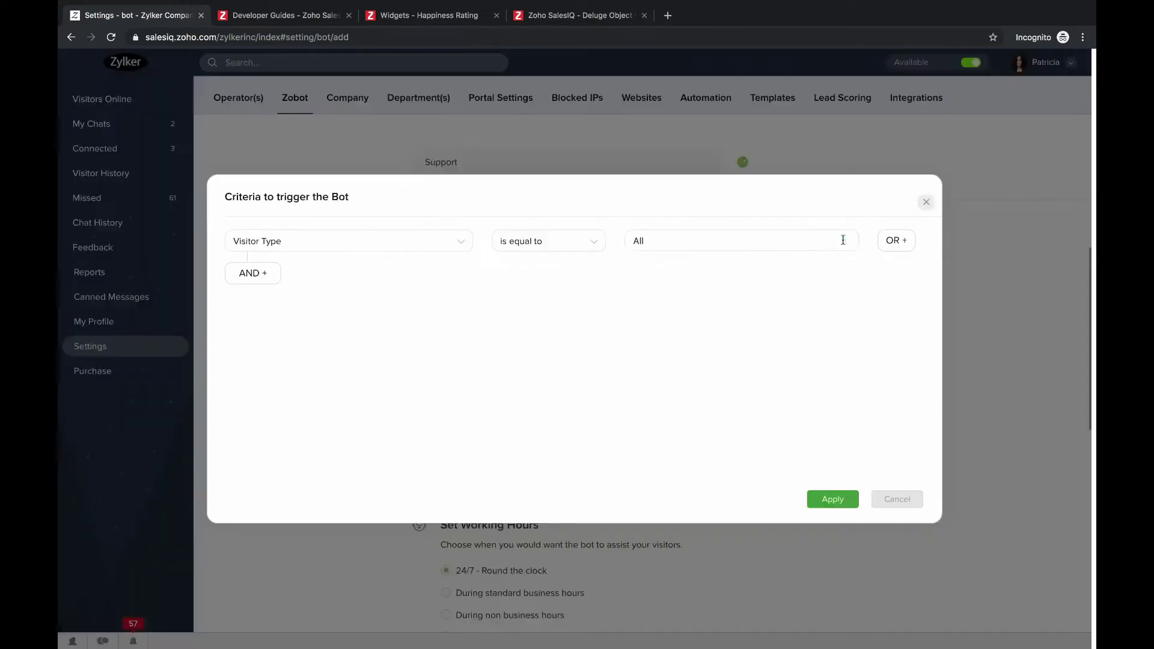
pyautogui.click(457, 242)
pyautogui.scroll(10, 397, 314)
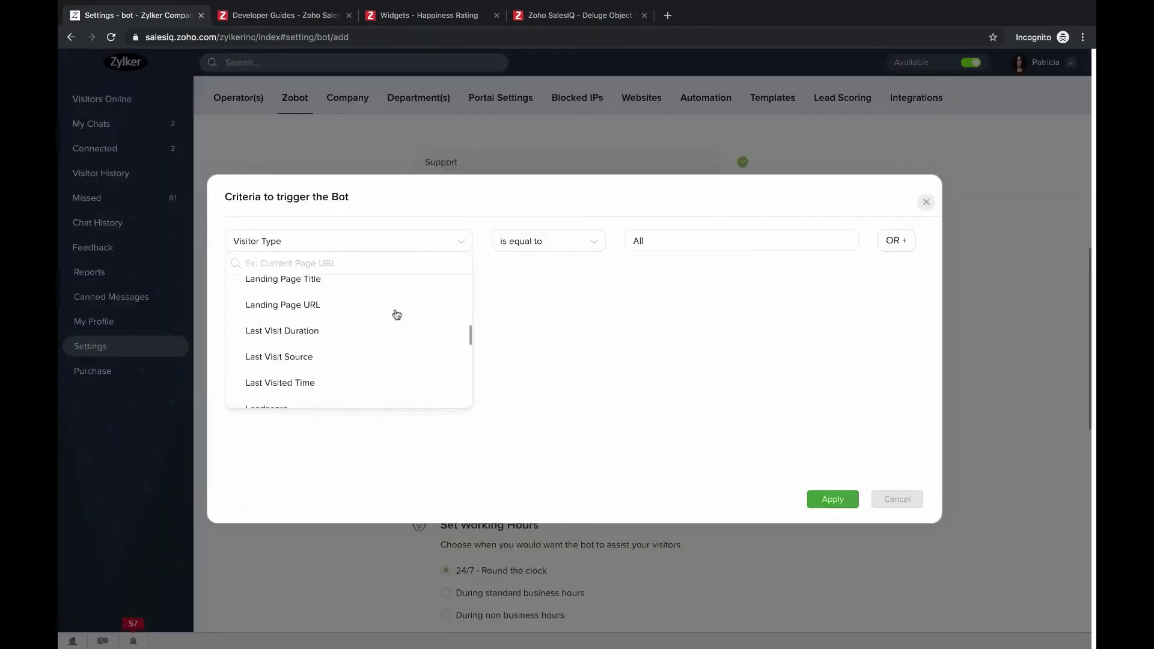
pyautogui.scroll(1, 397, 314)
pyautogui.scroll(-3, 396, 315)
pyautogui.scroll(-3, 396, 315)
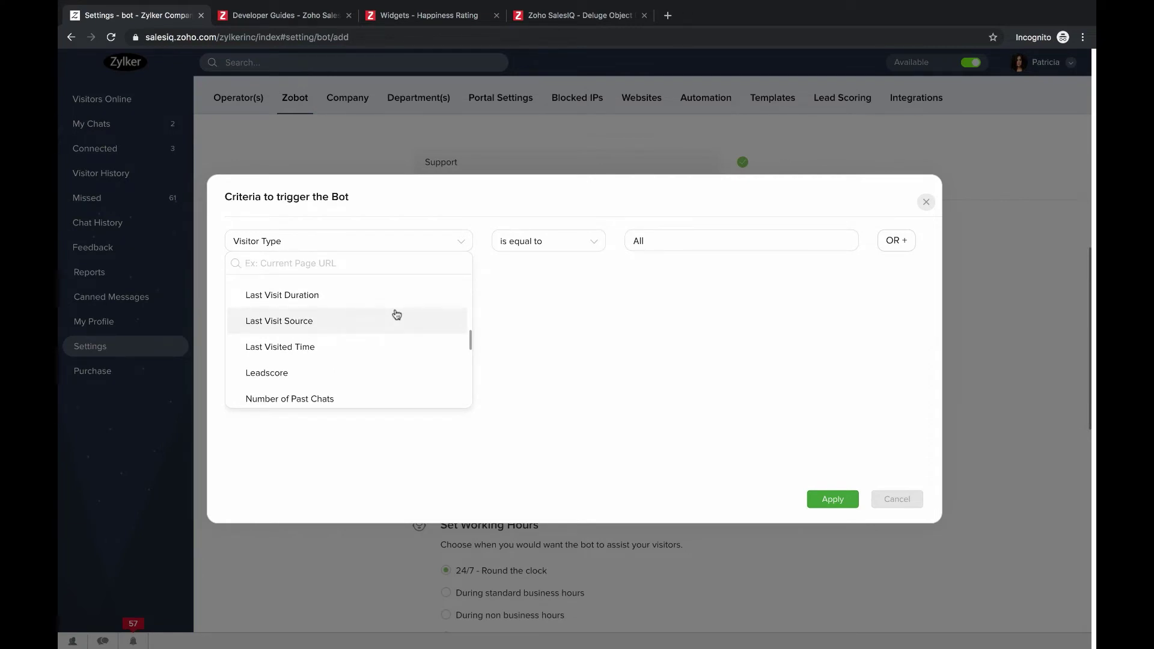
pyautogui.scroll(-3, 396, 314)
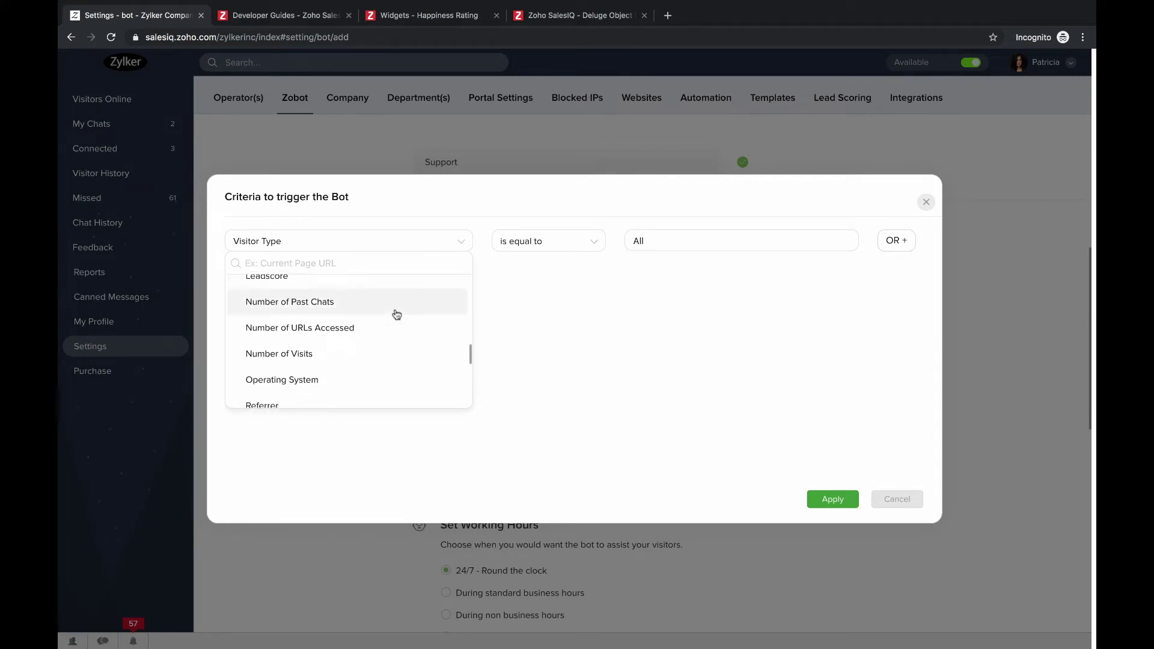
pyautogui.scroll(-2, 396, 314)
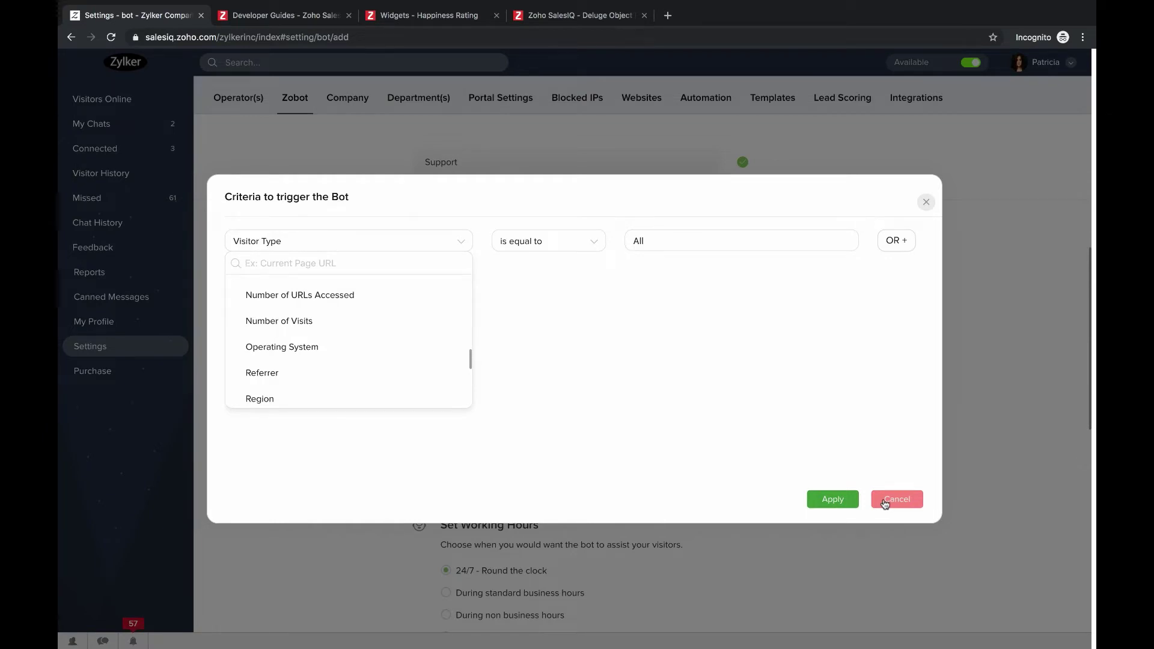
pyautogui.click(842, 505)
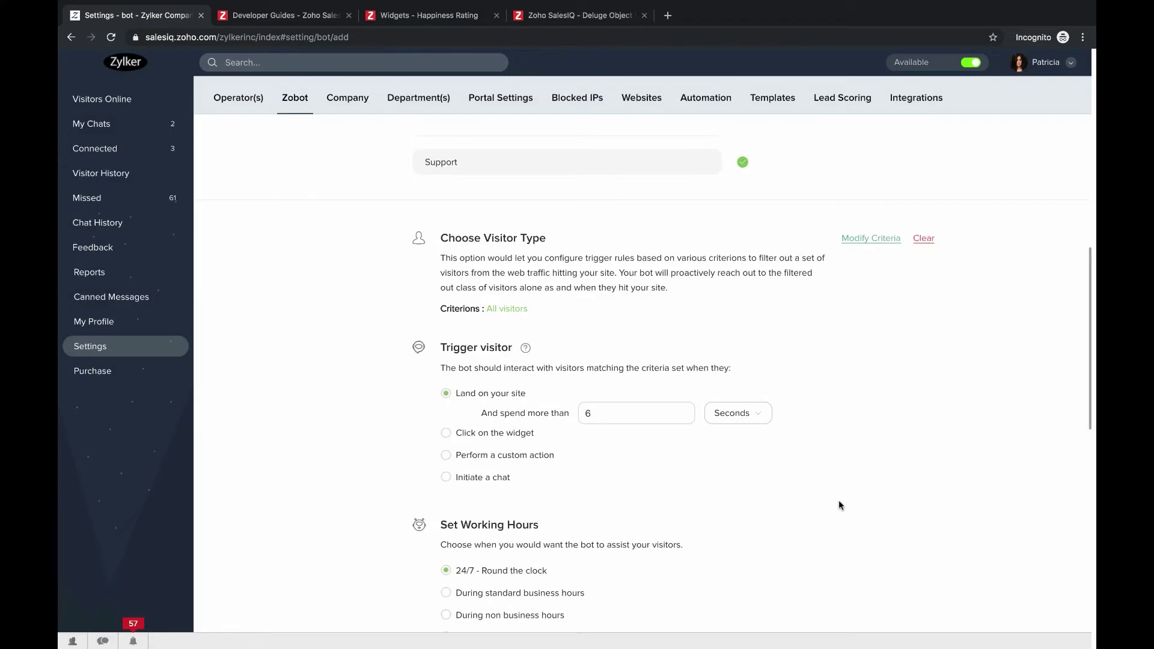
# Set the bot to trigger when visitors land on the site and spend more than 3 seconds.
pyautogui.scroll(-3, 619, 468)
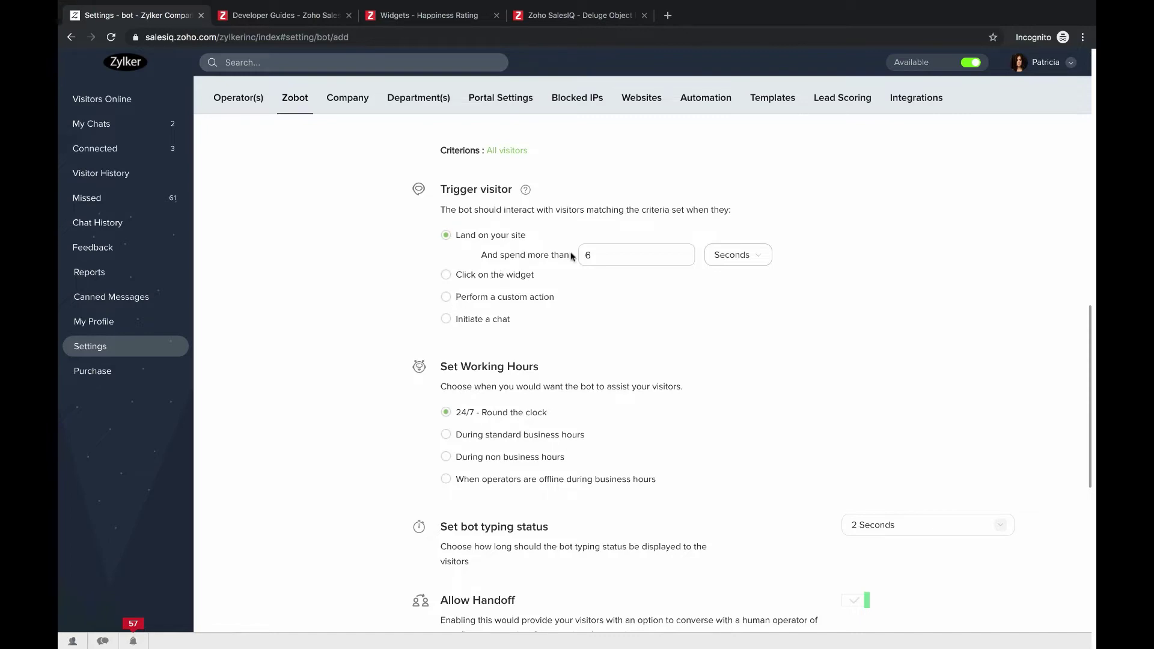
pyautogui.click(604, 254)
pyautogui.press('BackSpace')
pyautogui.write('3')
# Set the bot typing status to Immediate.
pyautogui.scroll(-4, 519, 353)
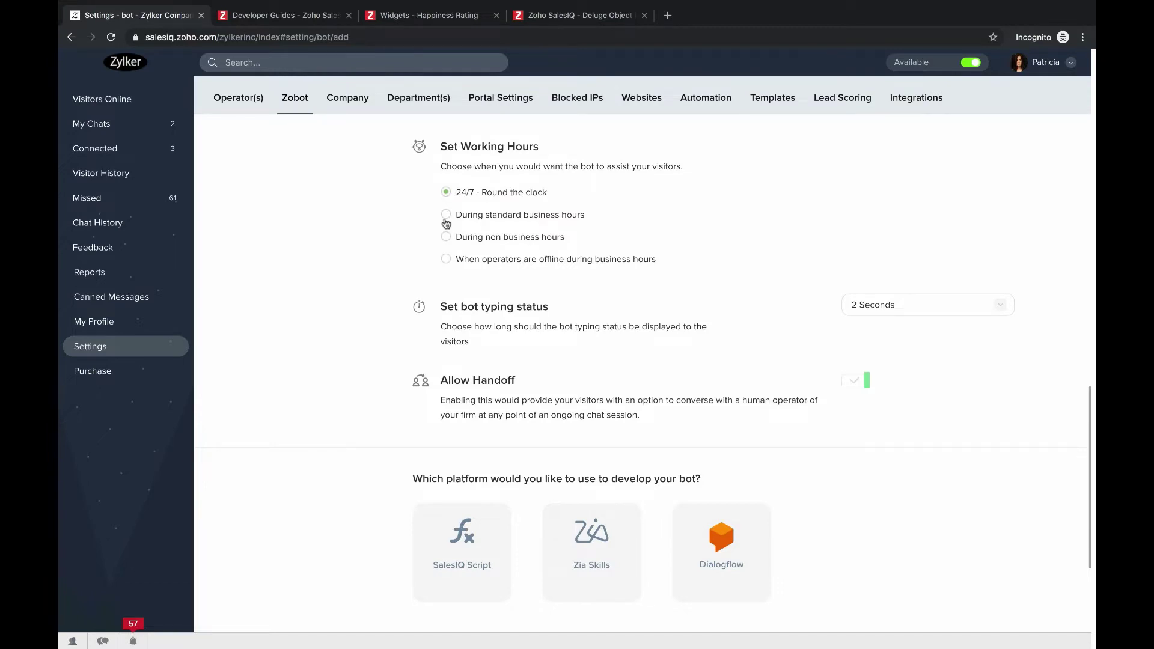
pyautogui.scroll(-1, 440, 306)
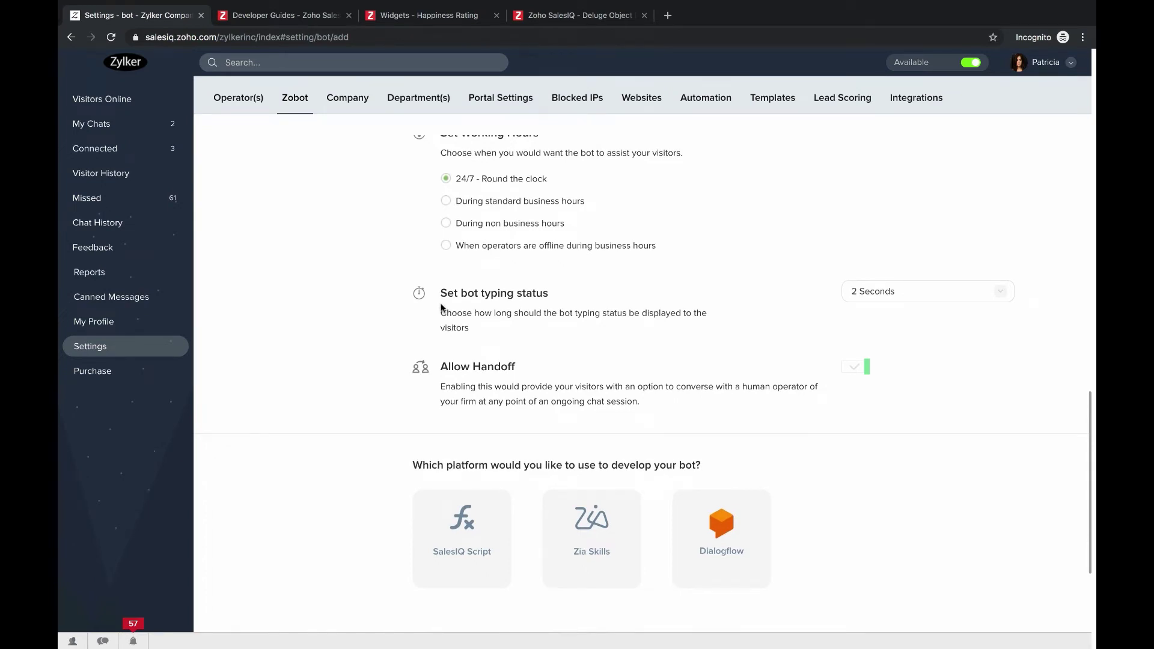
pyautogui.scroll(-3, 440, 306)
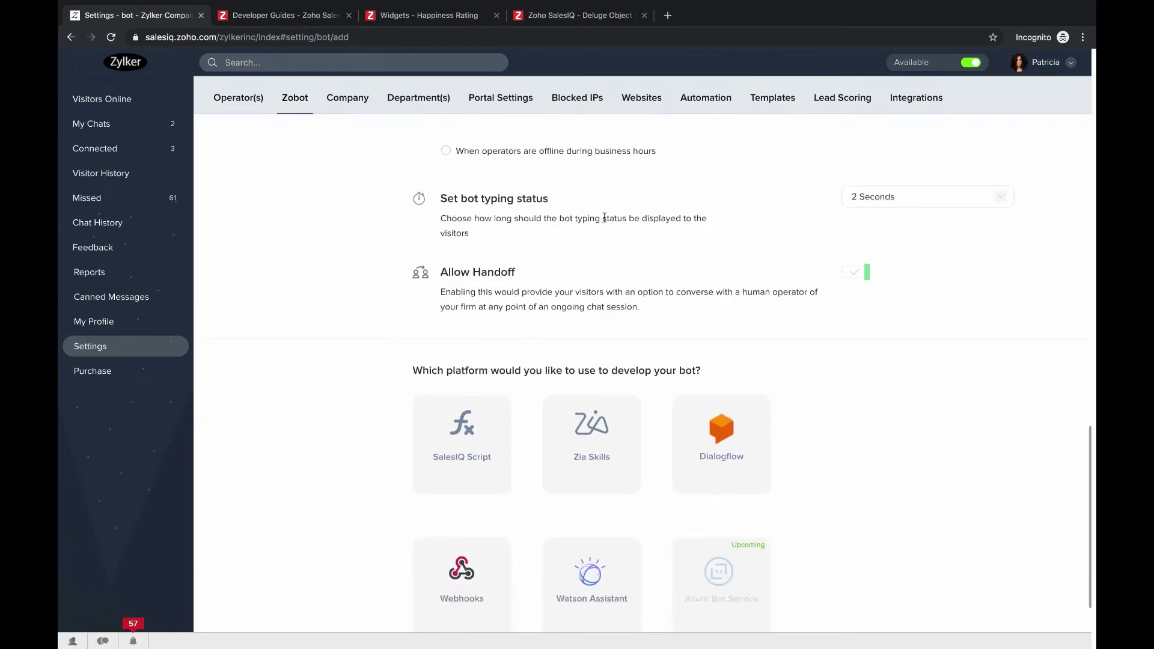
pyautogui.click(911, 202)
pyautogui.click(875, 265)
# Choose Zia Skills as the bot's development platform and start a new skill instead of using an existing one.
pyautogui.scroll(-1, 518, 304)
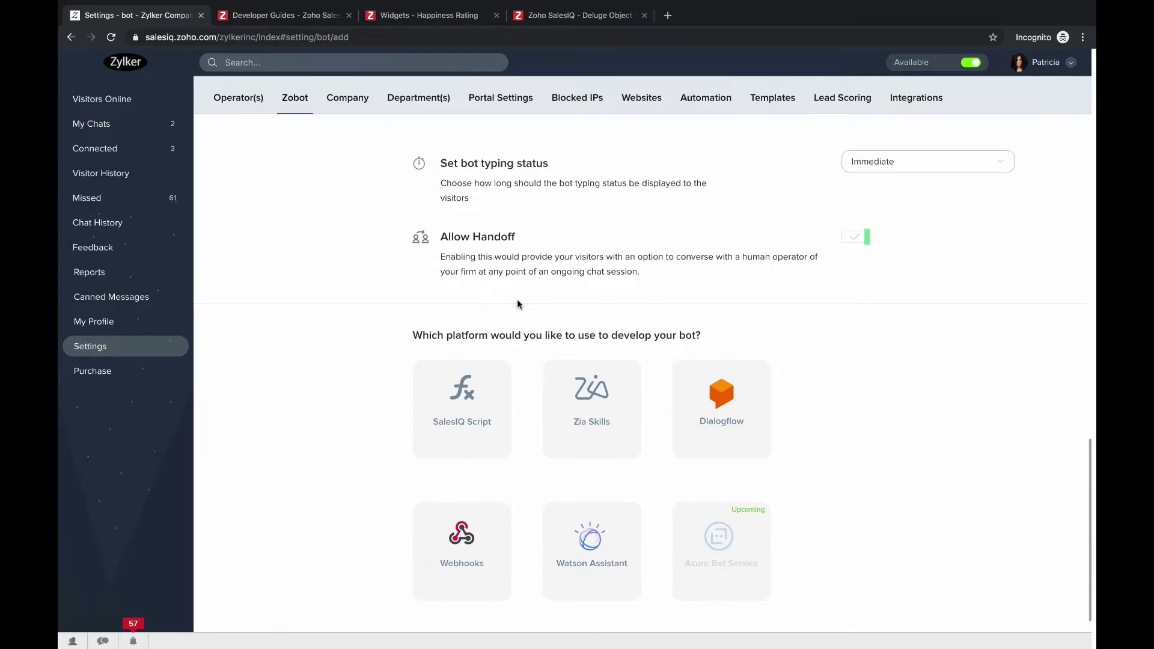
pyautogui.scroll(-1, 443, 435)
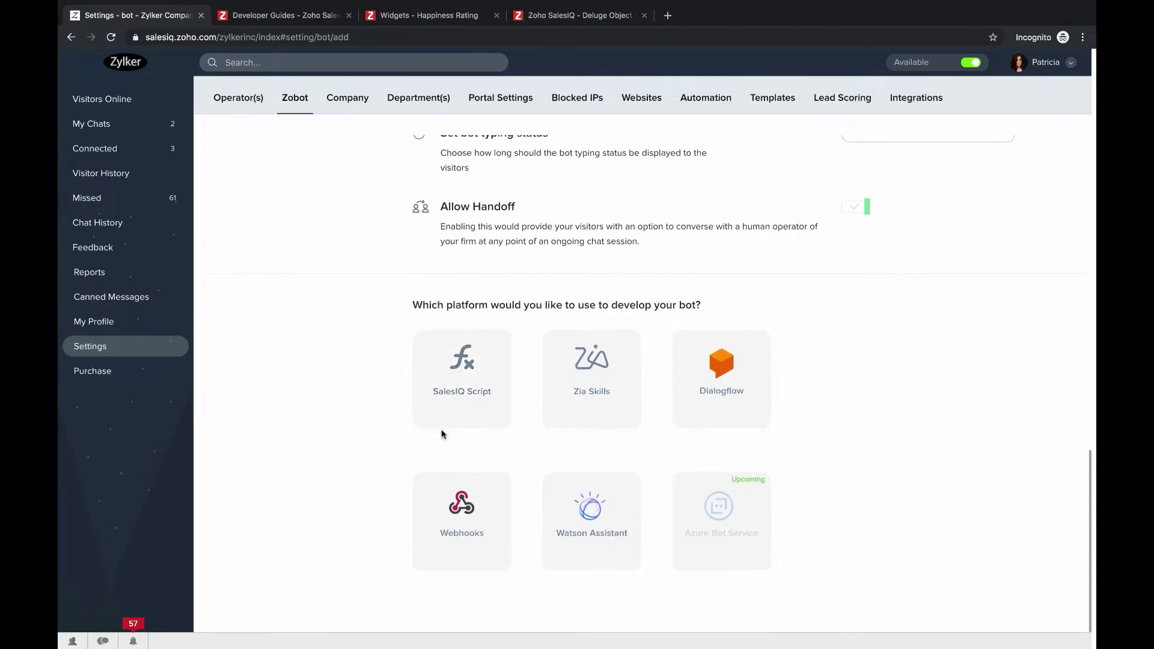
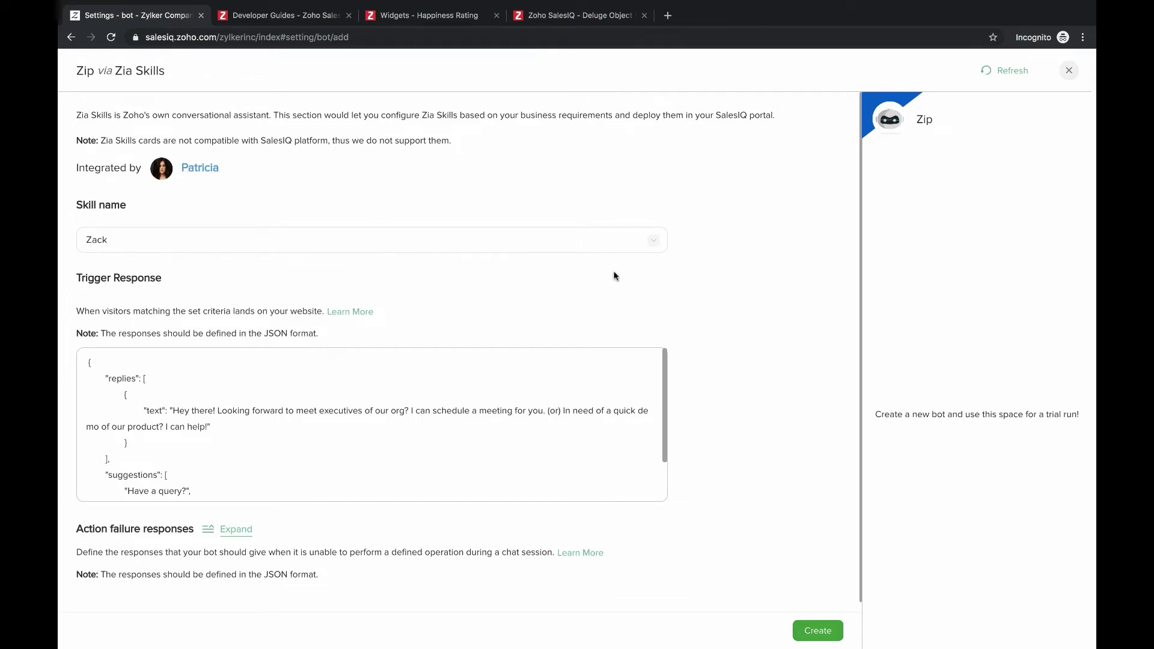
pyautogui.click(652, 247)
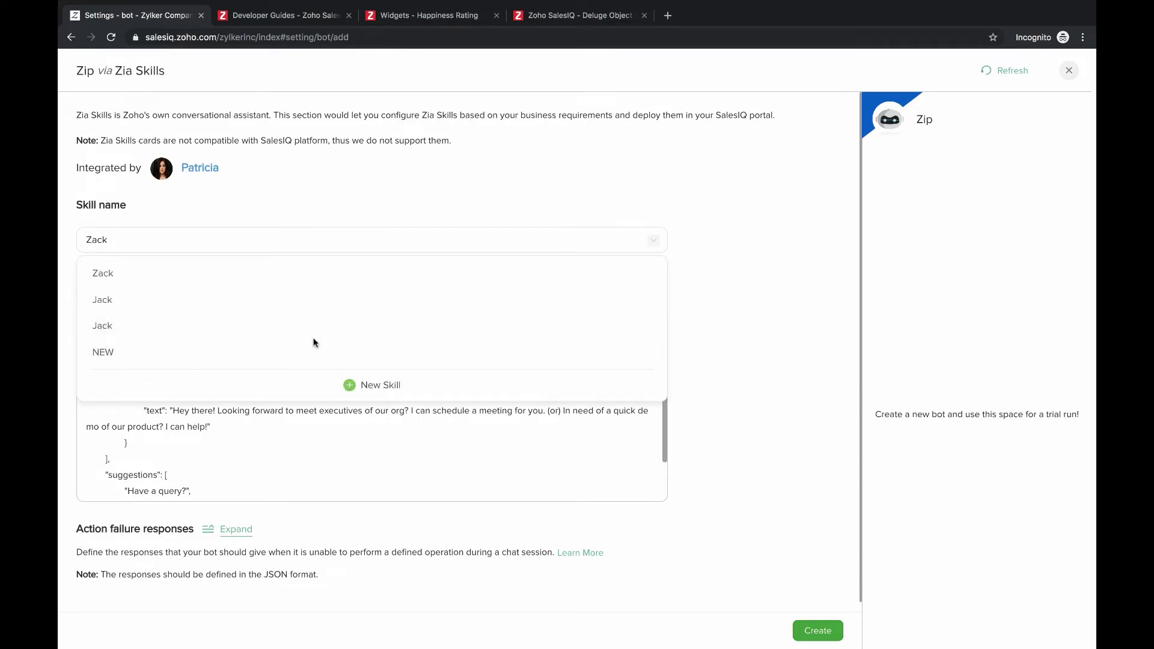
pyautogui.click(348, 386)
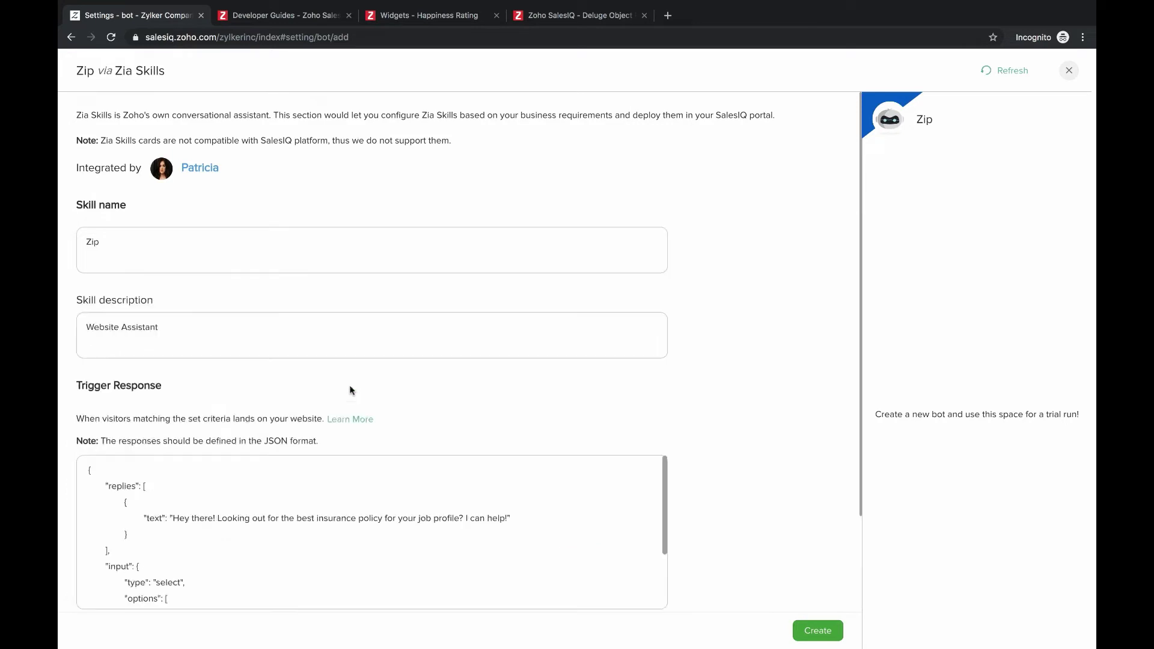
# Clear all the sample JSON from the trigger response of the new Zip skill.
pyautogui.click(119, 241)
pyautogui.scroll(-1, 169, 348)
pyautogui.scroll(-1, 169, 349)
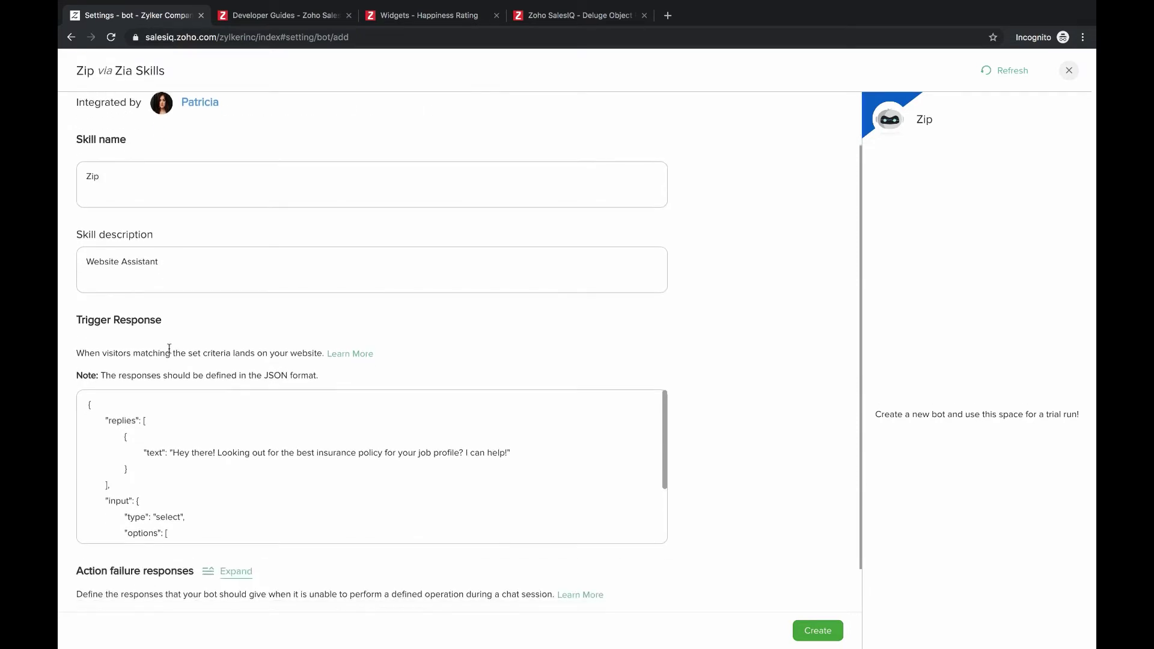
pyautogui.scroll(-1, 169, 348)
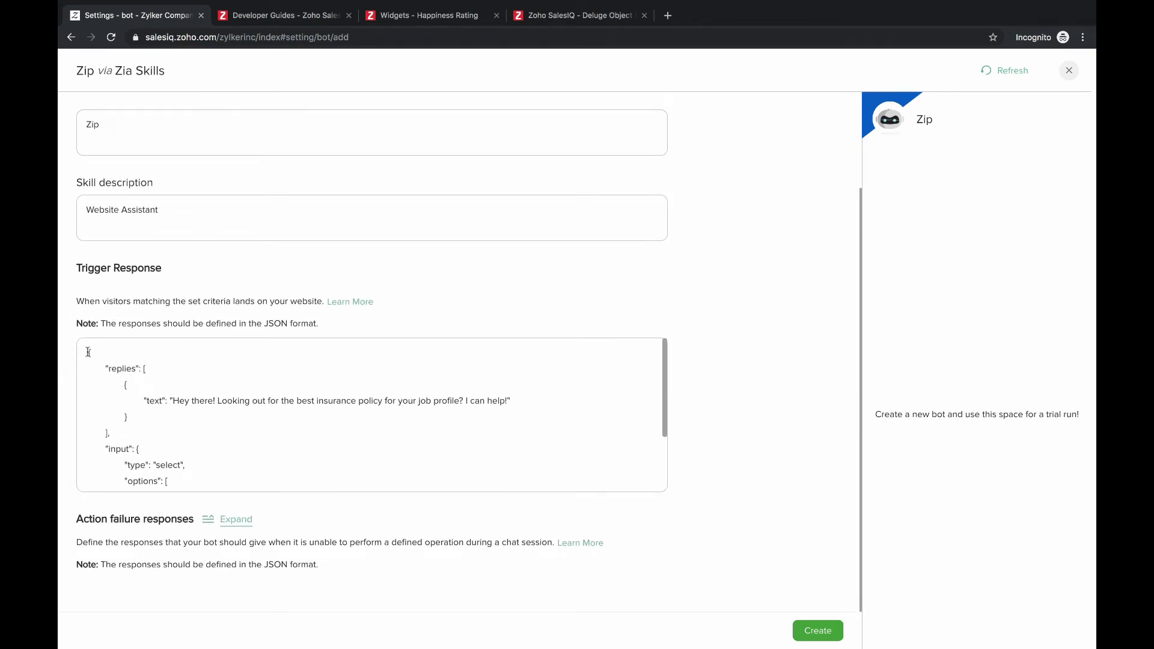
pyautogui.moveTo(87, 351); pyautogui.dragTo(204, 488)
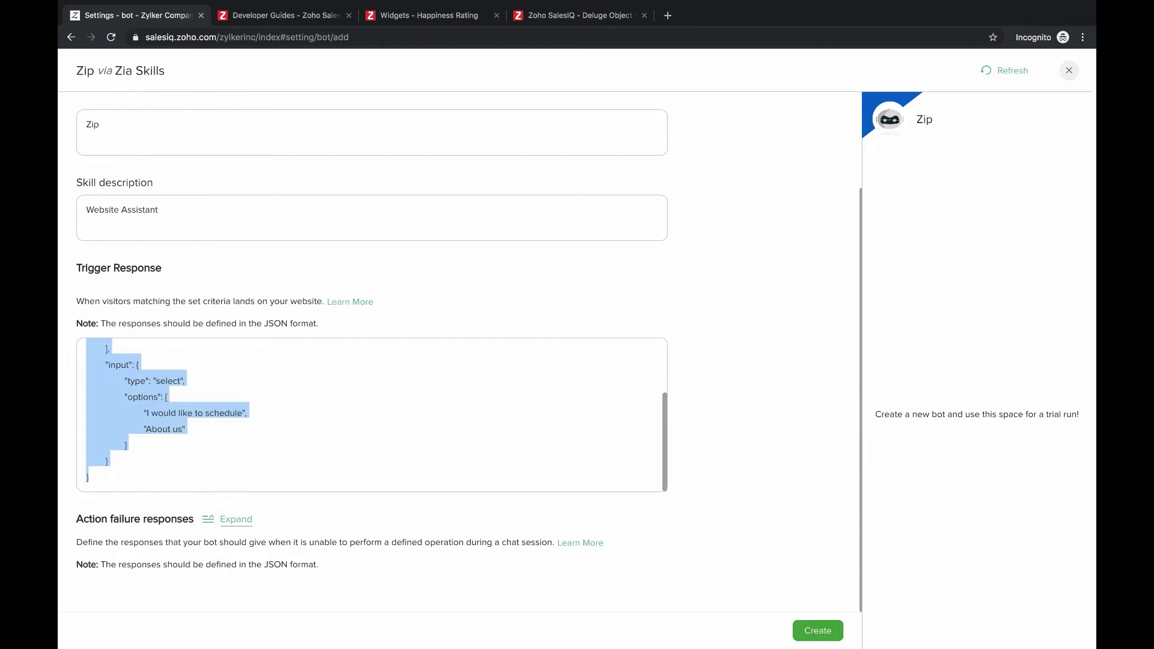
pyautogui.hotkey('ctrl', 'x')
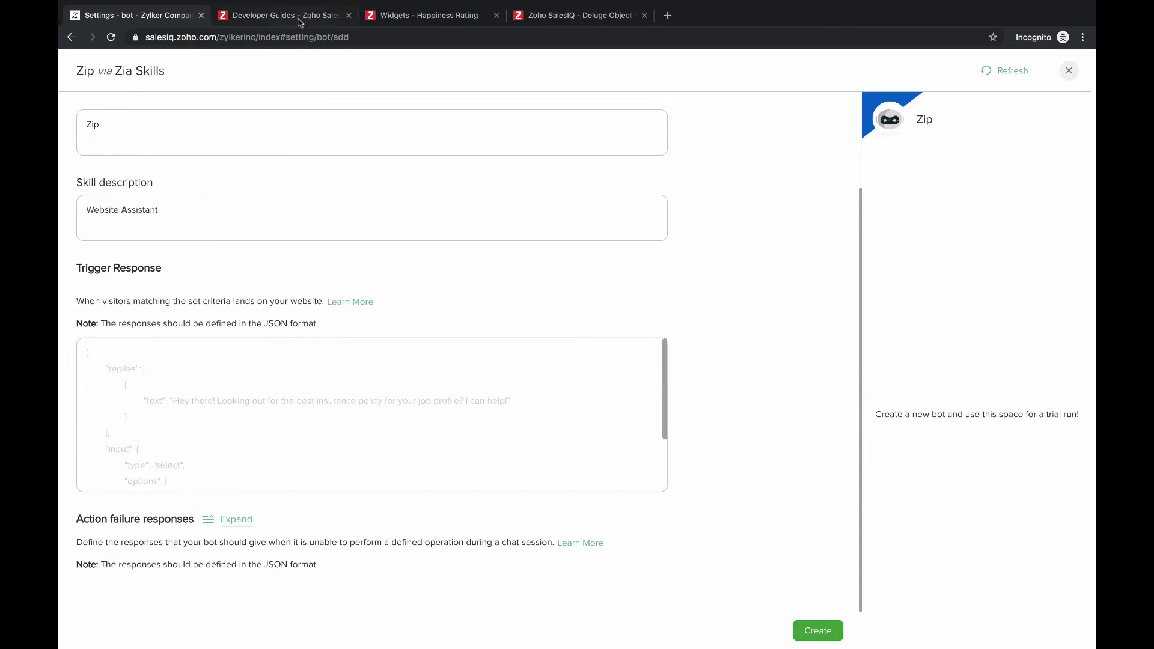
# Close the Widgets and Deluge reference pages and open the Authenticating Zia Skills page in the Zobot developer guide.
pyautogui.click(496, 16)
pyautogui.click(496, 16)
pyautogui.click(278, 16)
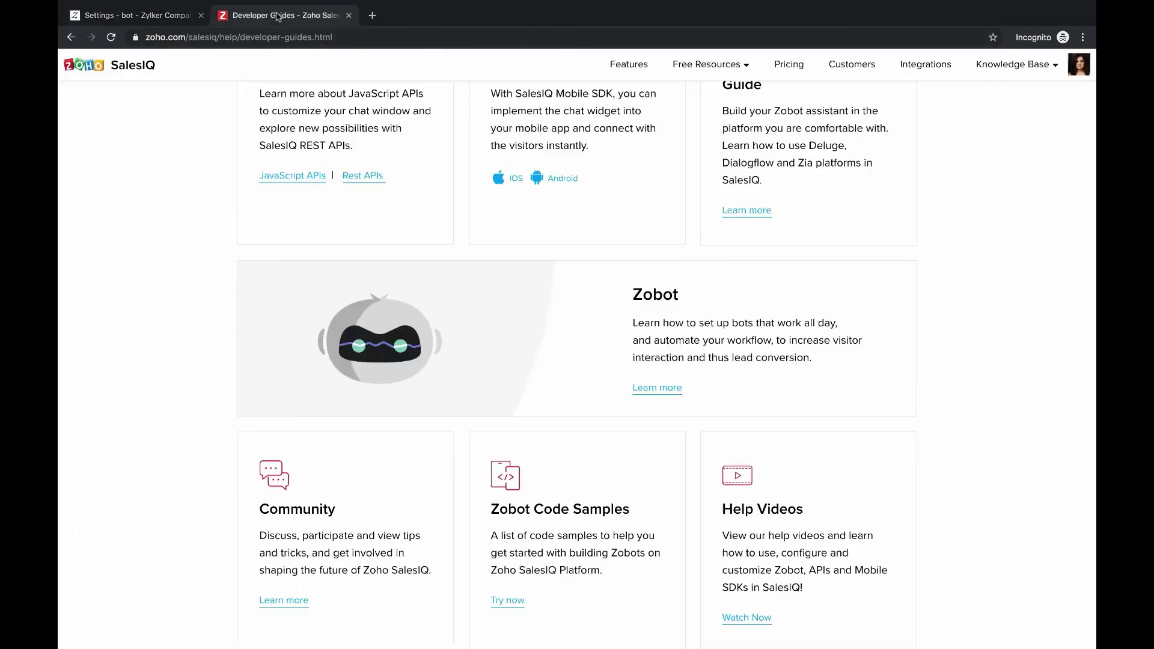
pyautogui.click(657, 388)
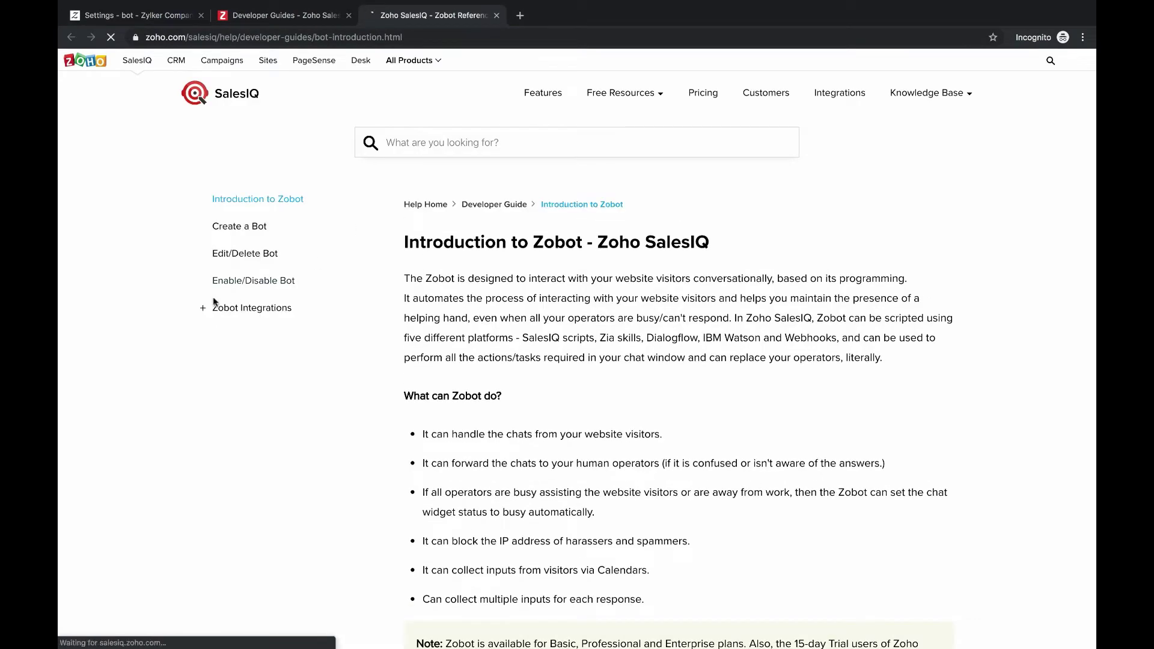
pyautogui.click(204, 309)
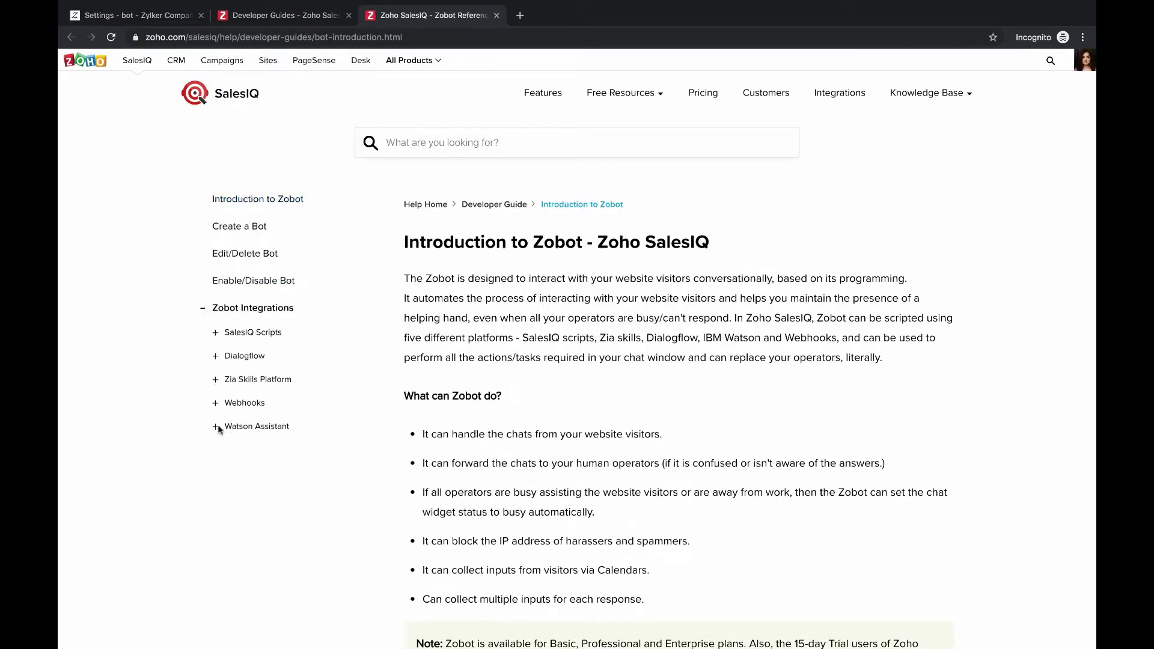
pyautogui.click(214, 379)
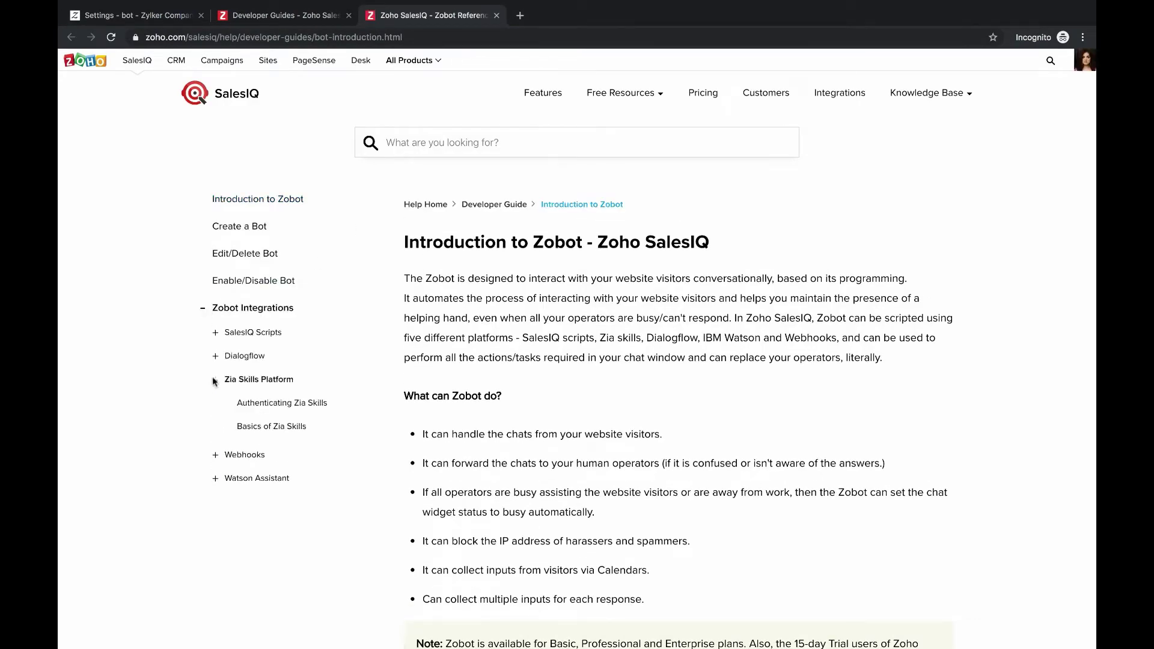
pyautogui.click(259, 411)
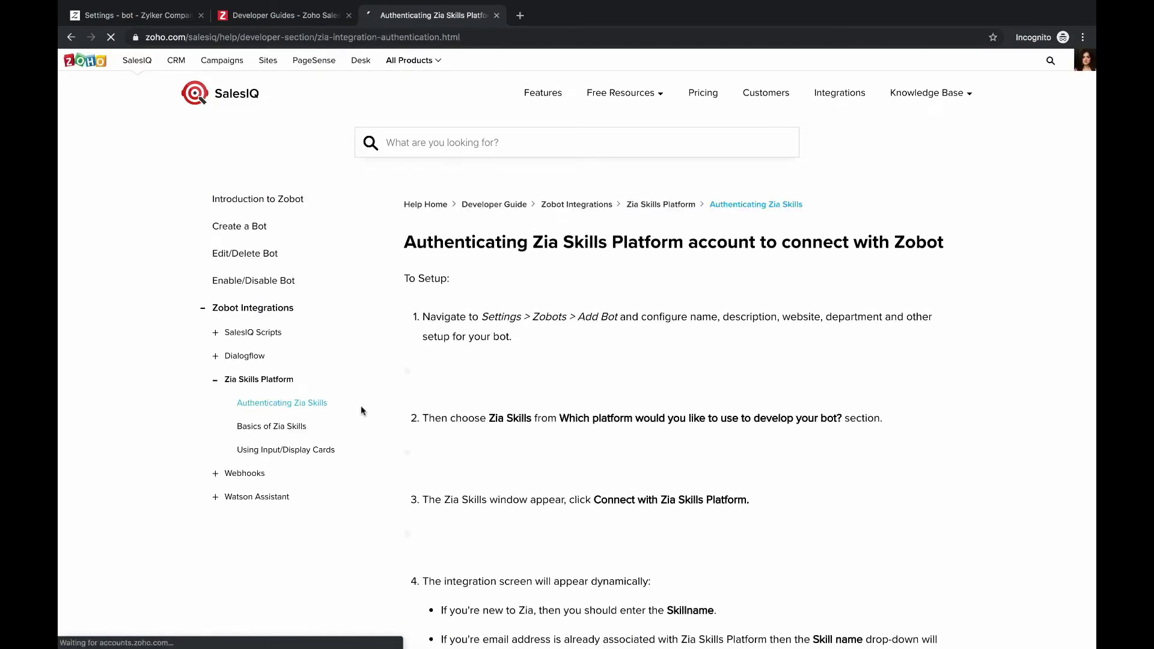
# Copy the Text Message JSON sample from the Authenticating Zia Skills guide into the Zip skill's trigger response.
pyautogui.scroll(-20, 520, 484)
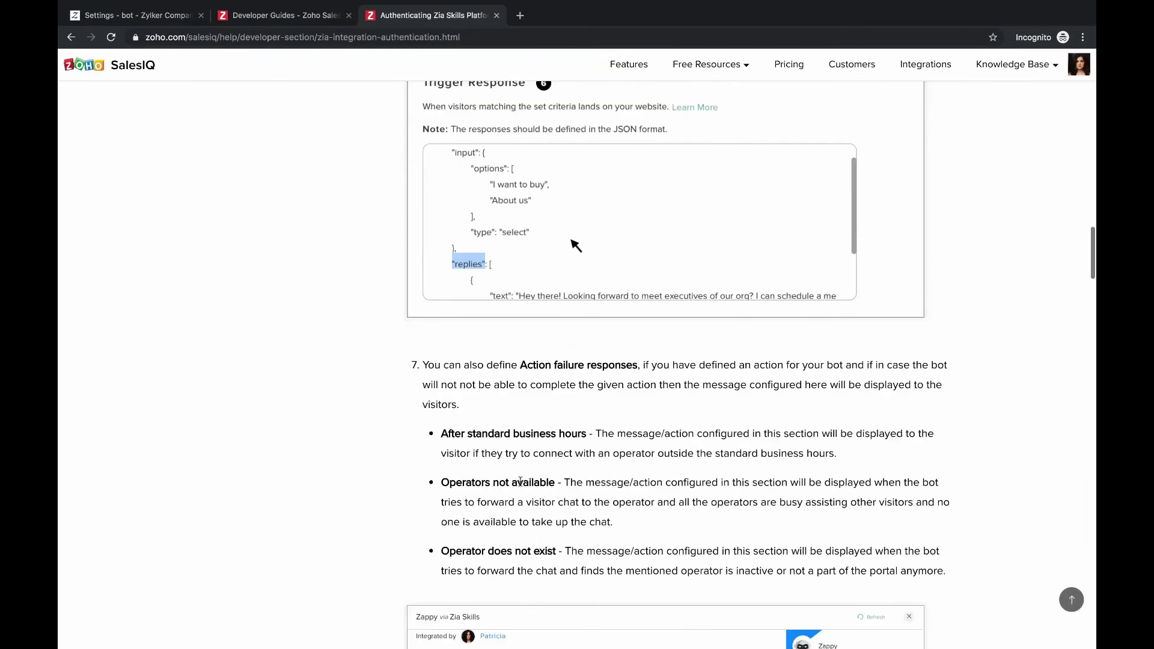
pyautogui.scroll(-5, 520, 481)
pyautogui.scroll(3, 523, 483)
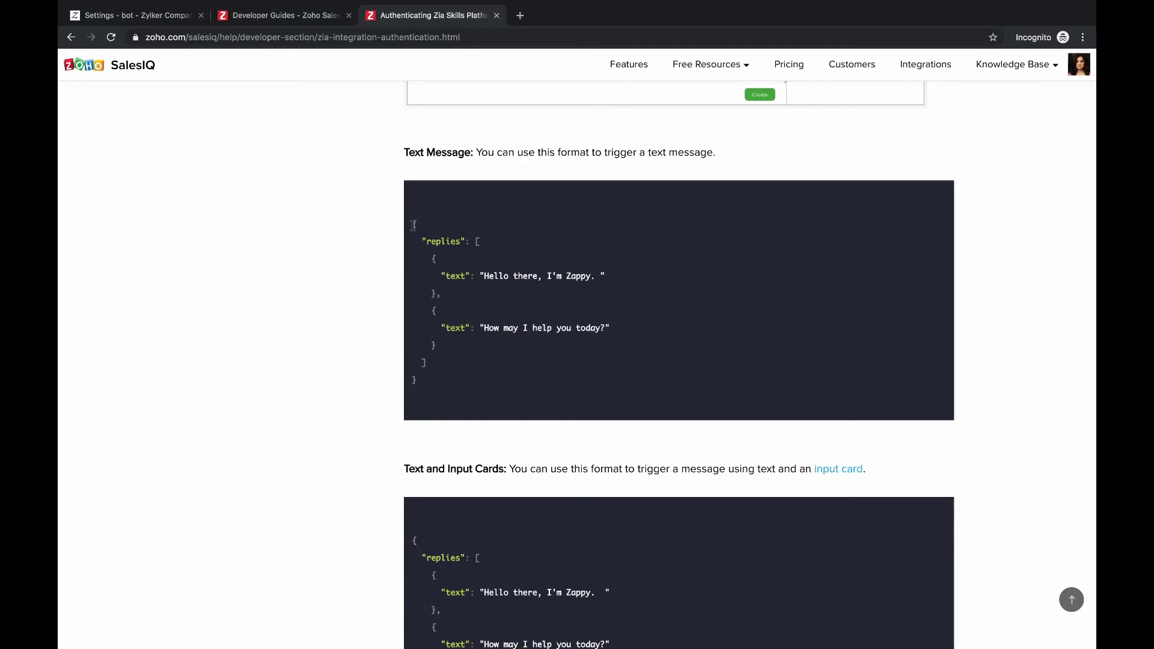
pyautogui.moveTo(413, 225); pyautogui.dragTo(421, 385)
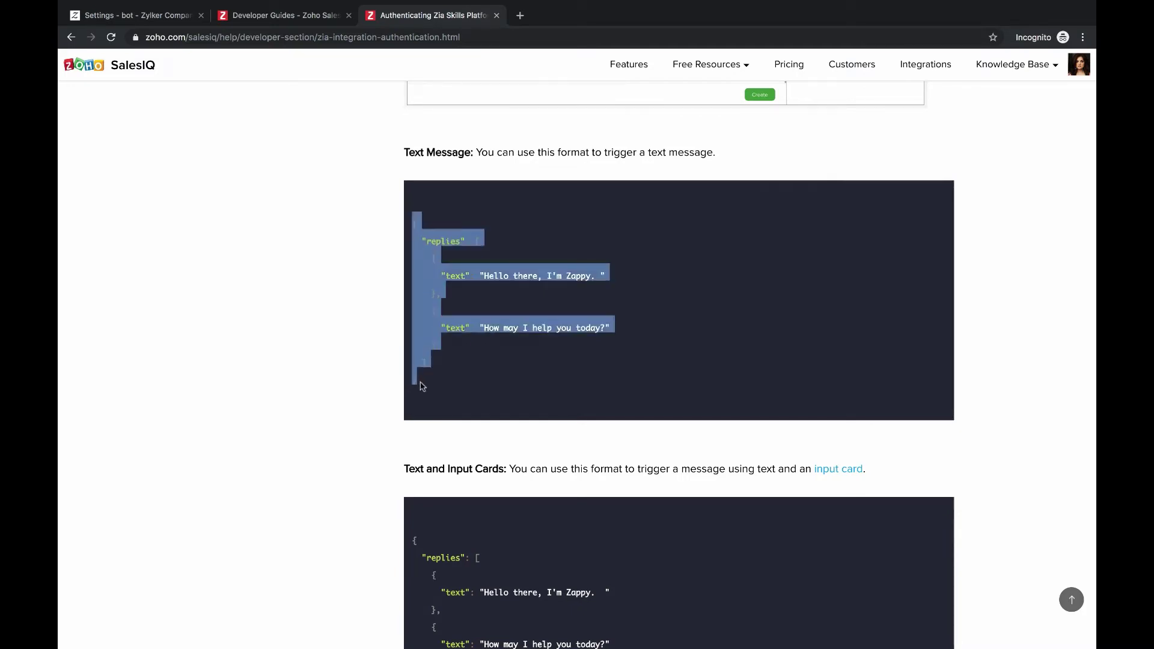
pyautogui.click(131, 15)
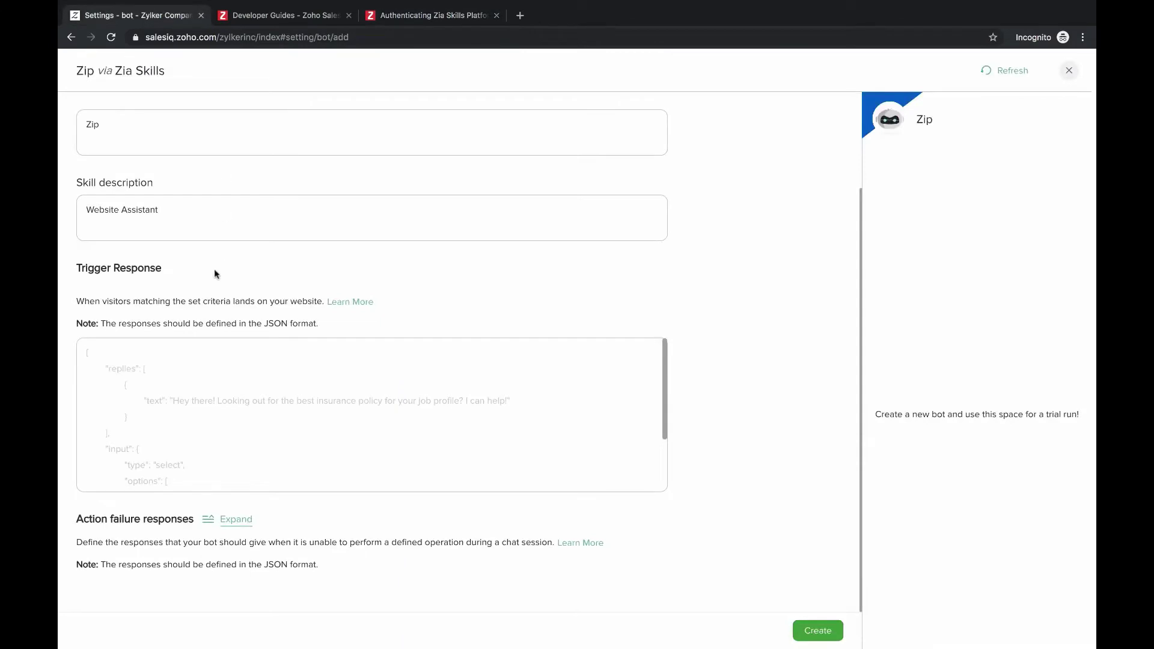
pyautogui.click(175, 364)
pyautogui.hotkey('ctrl', 'v')
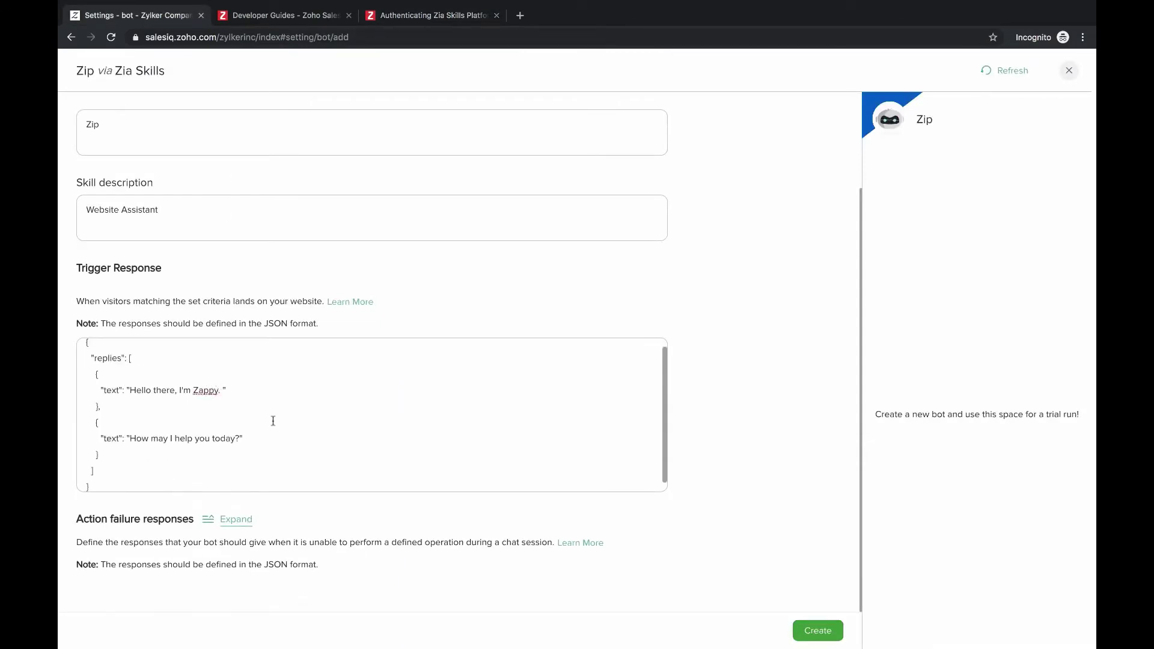
# Change the bot name in the trigger response's greeting text from Zappy to Zip.
pyautogui.click(219, 389)
pyautogui.press('BackSpace')
pyautogui.press('BackSpace')
pyautogui.press('BackSpace')
pyautogui.press('BackSpace')
pyautogui.press('BackSpace')
pyautogui.write('ip')
# Expand the action failure responses and review the JSON for after business hours, operators not available and operator does not exist.
pyautogui.click(230, 528)
pyautogui.scroll(-4, 335, 522)
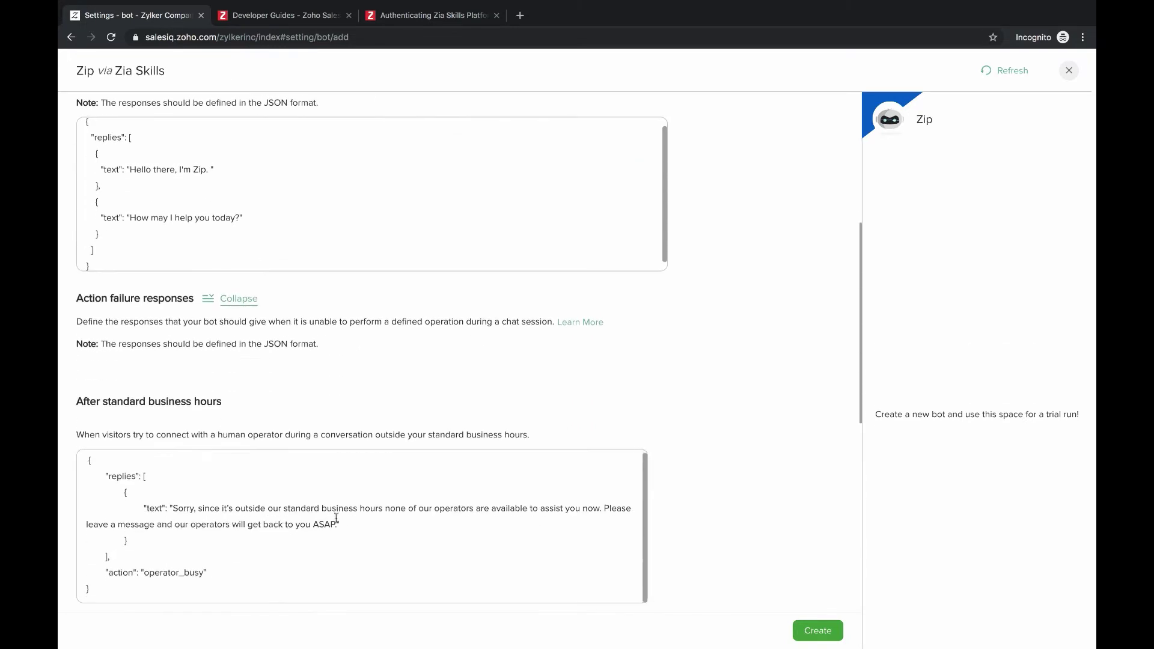
pyautogui.scroll(-2, 403, 392)
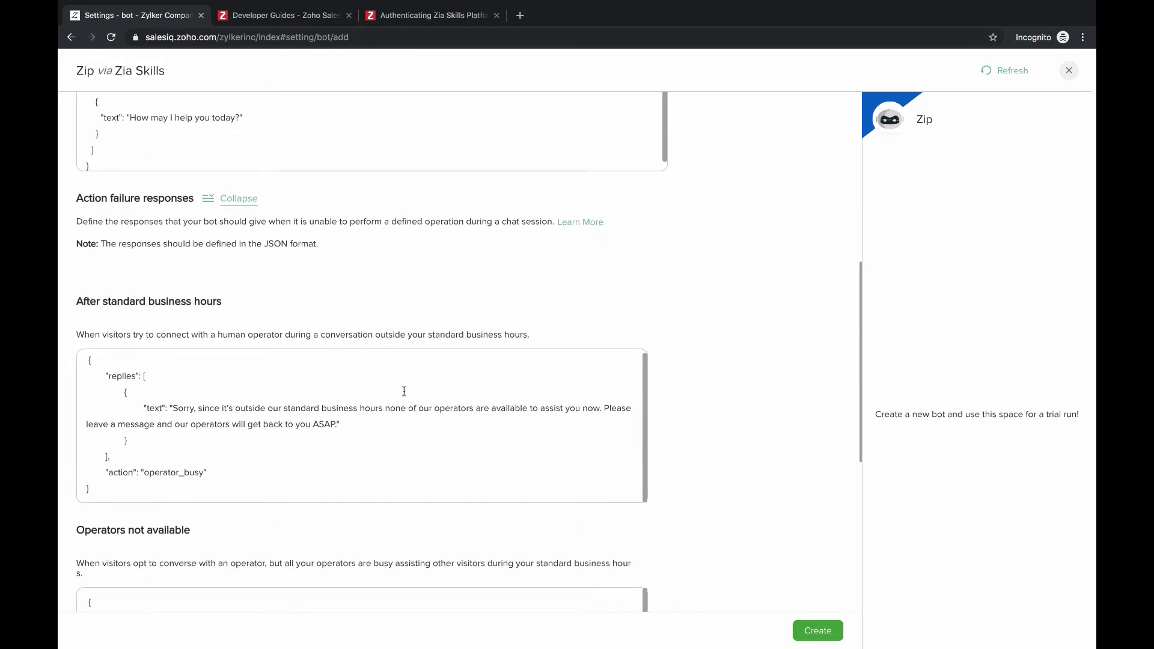
pyautogui.scroll(-3, 404, 391)
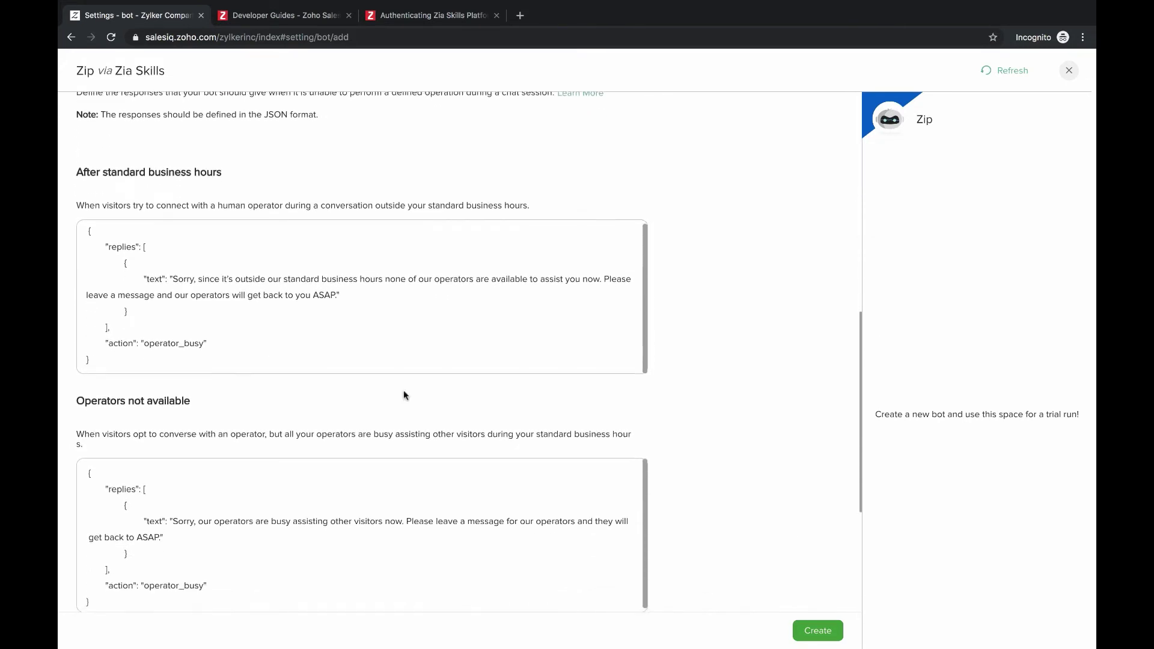
pyautogui.scroll(-1, 403, 394)
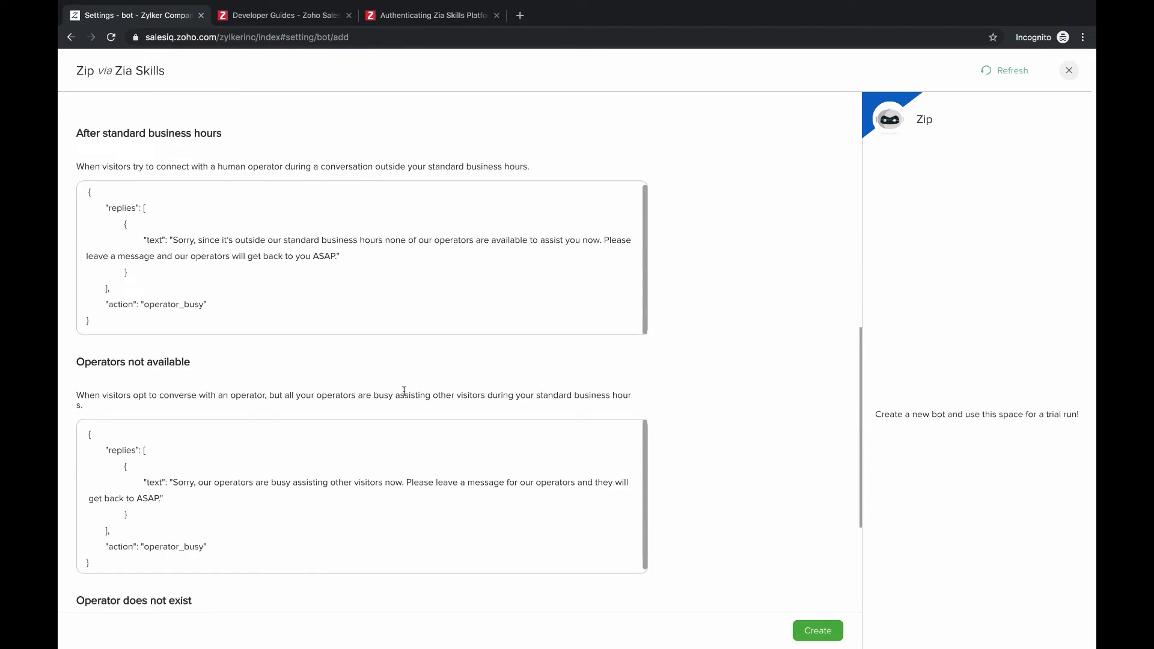
pyautogui.scroll(-3, 404, 391)
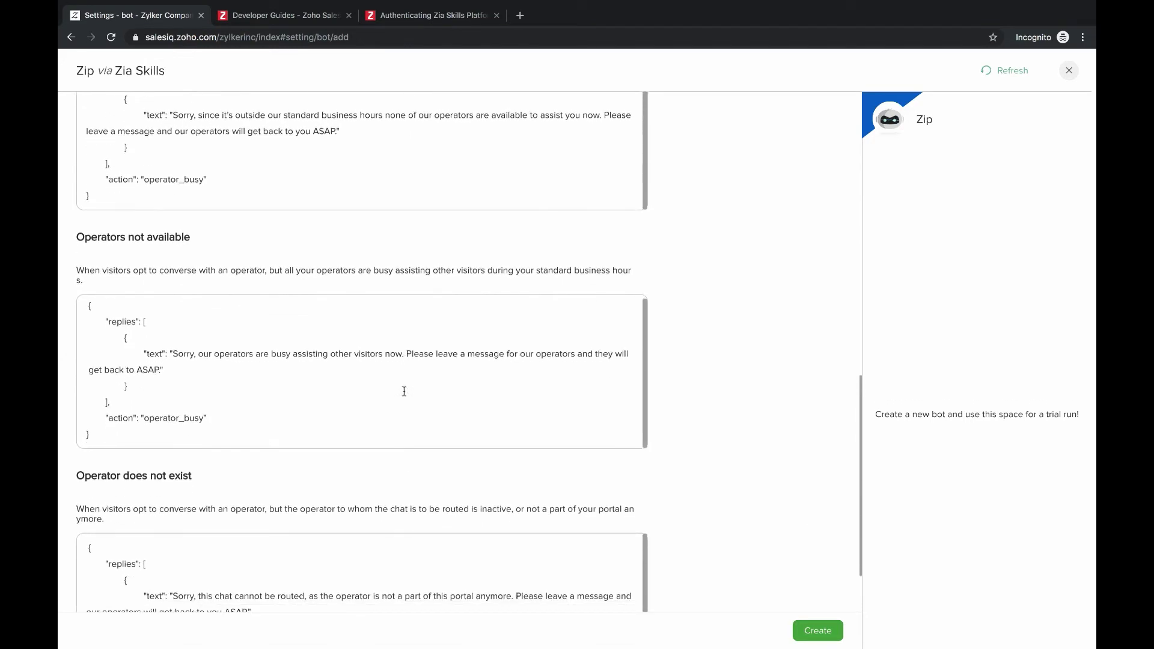
pyautogui.scroll(-2, 403, 391)
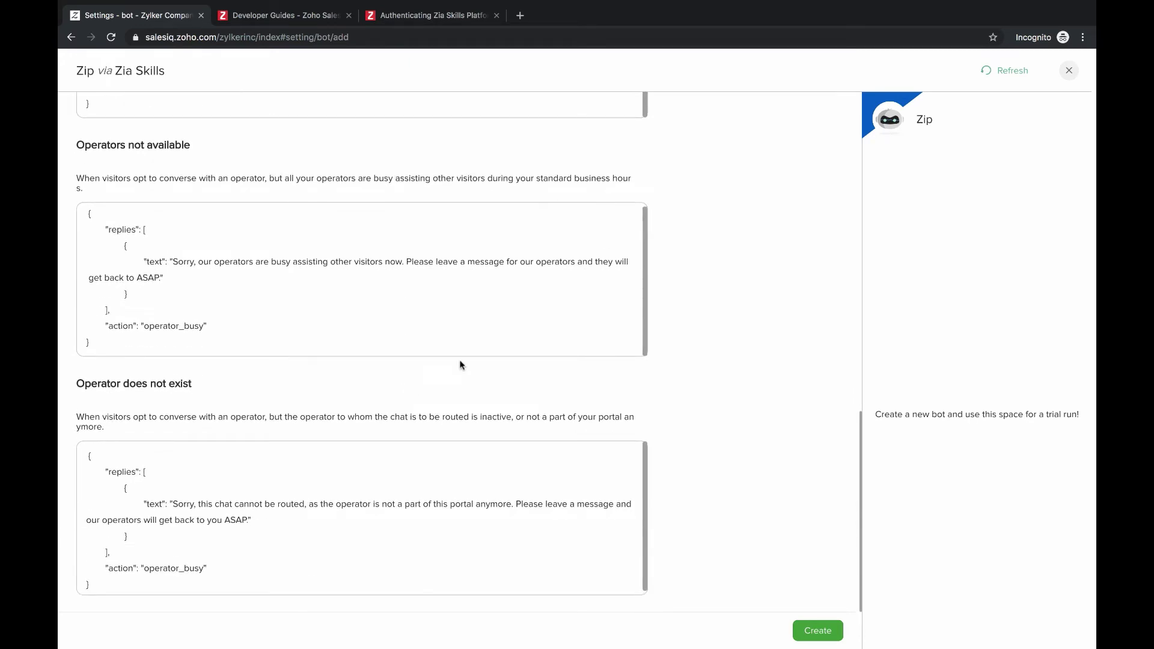
pyautogui.scroll(2, 459, 361)
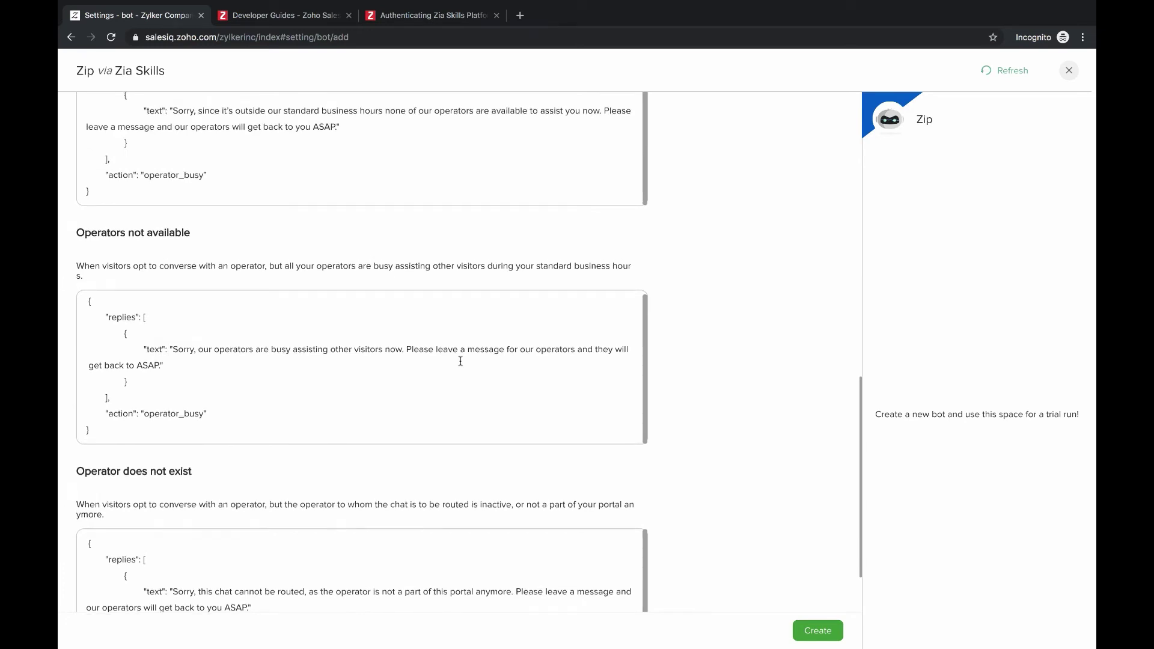
pyautogui.scroll(5, 461, 361)
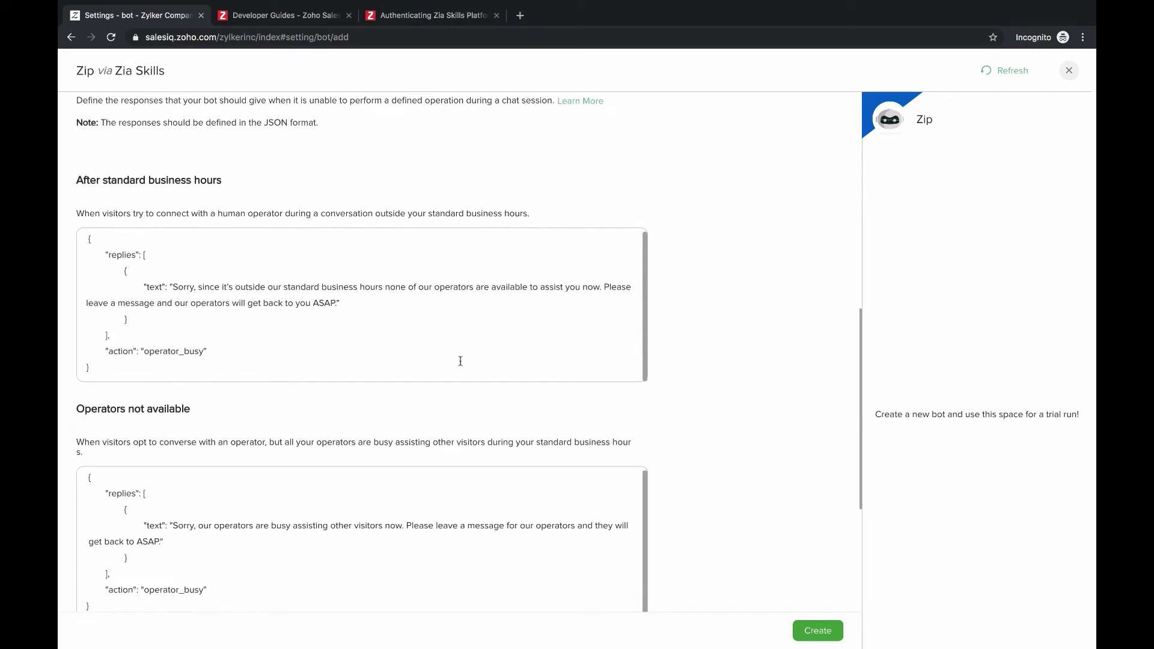
pyautogui.scroll(1, 461, 360)
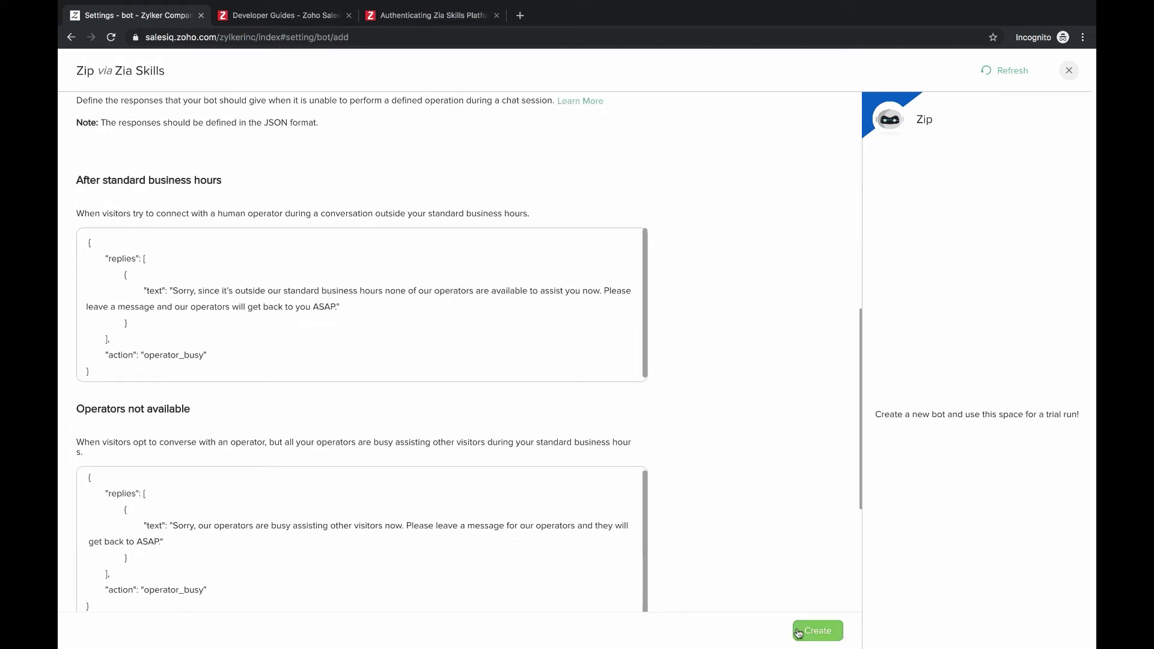
# Create the Zip bot, and reopen its Zia Skills configuration for editing and save it.
pyautogui.click(815, 636)
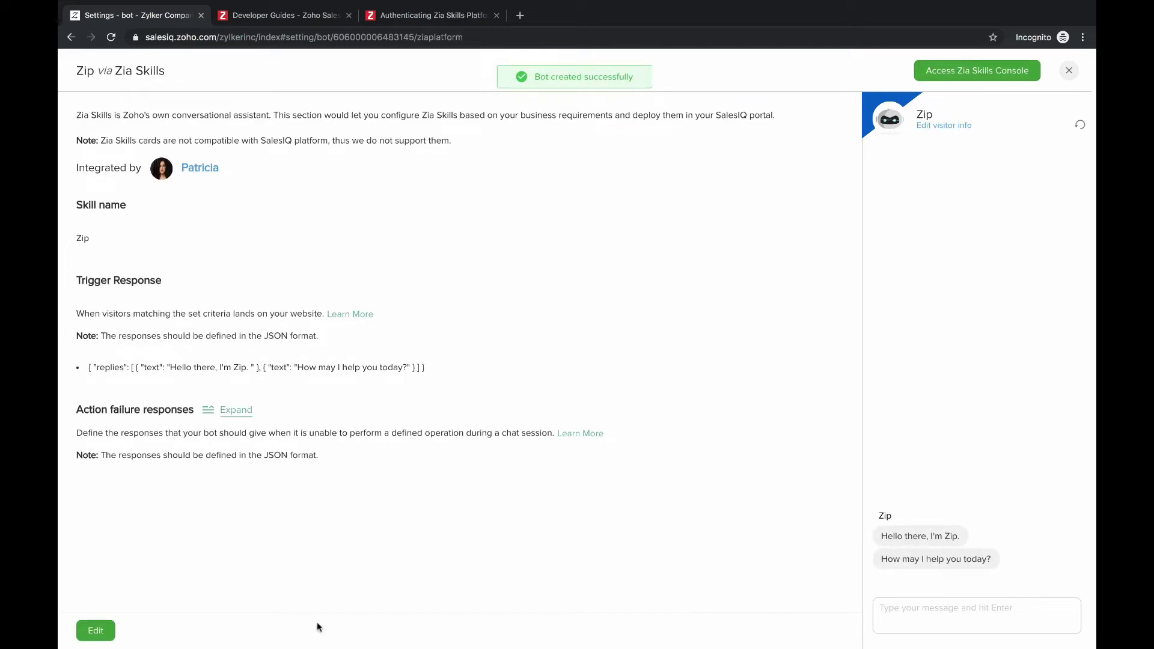
pyautogui.click(94, 632)
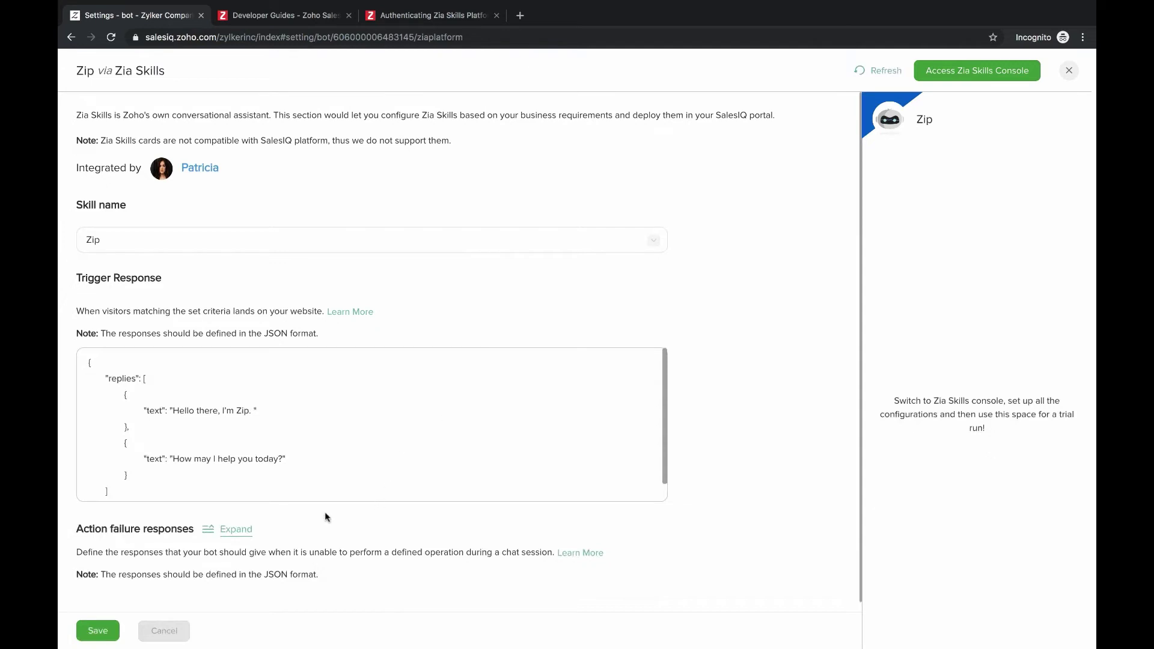
pyautogui.click(98, 632)
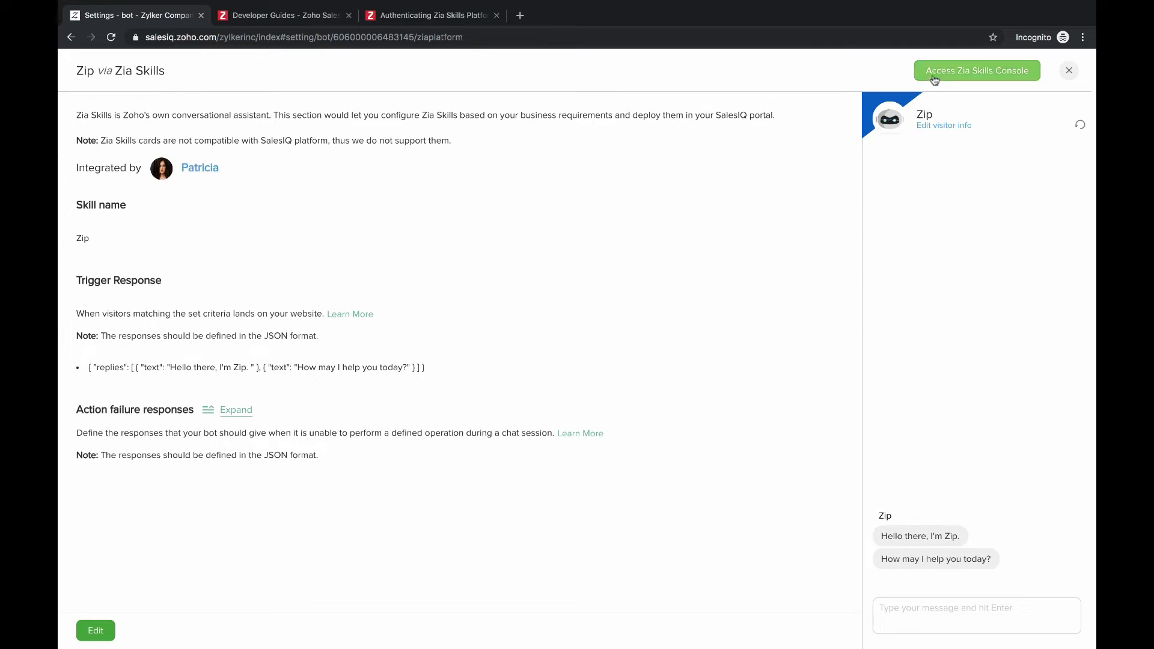
# In the Zia Skills console, add an action named "Deals of the day" that answers a question with a direct answer.
pyautogui.click(973, 73)
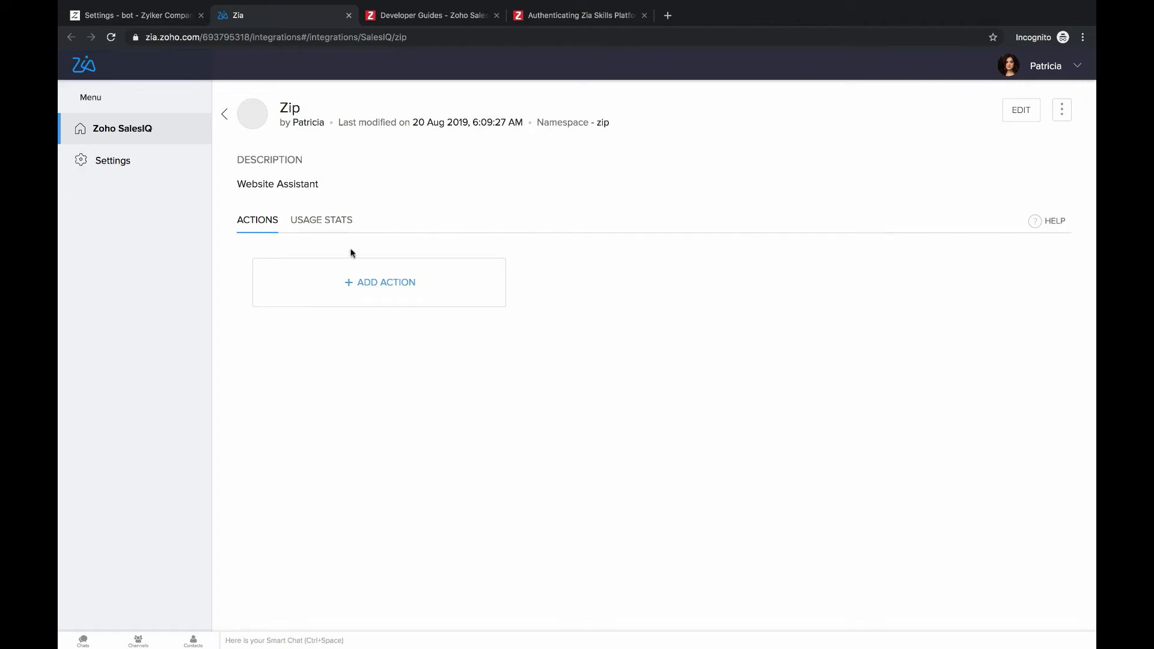
pyautogui.click(380, 294)
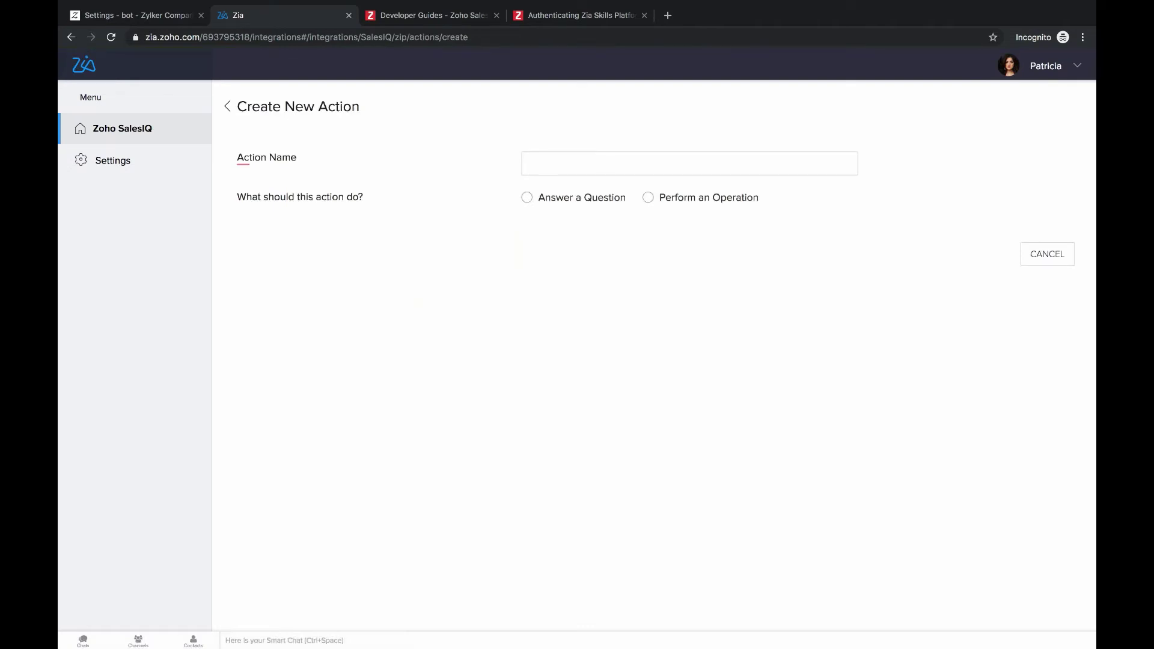
pyautogui.write('Deals of the day')
pyautogui.click(526, 199)
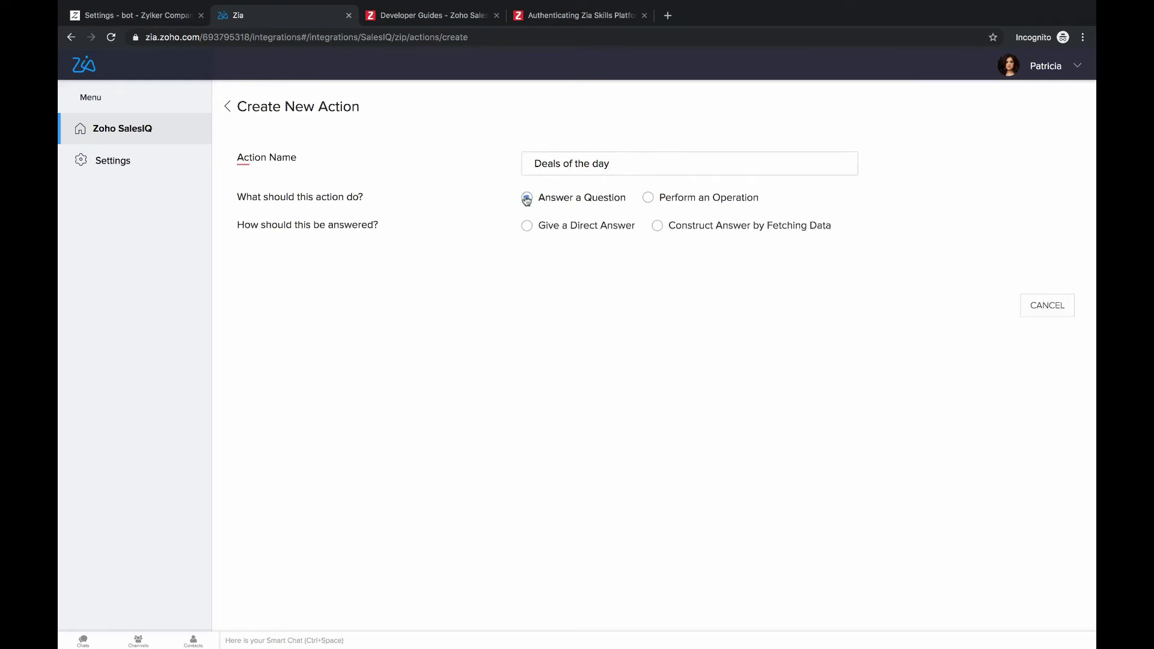
pyautogui.click(526, 227)
# Set the action's question to "What are the deals of the day?" and its answer to "There is a 50% off on all clothing".
pyautogui.click(542, 260)
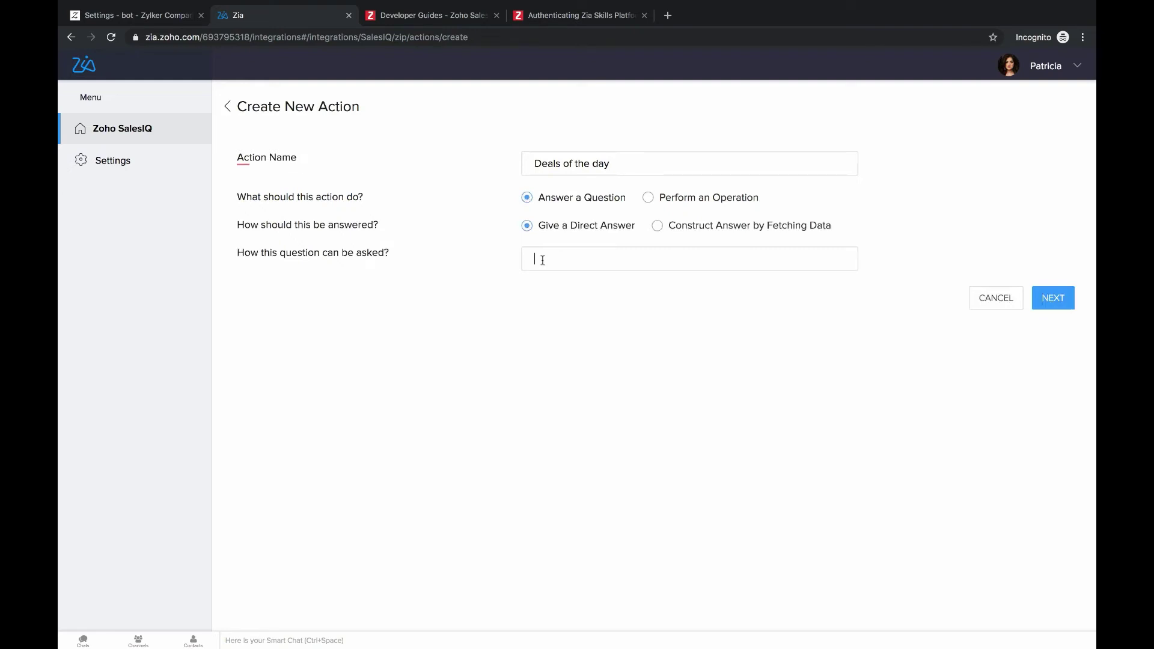
pyautogui.write('What are the deals of the day')
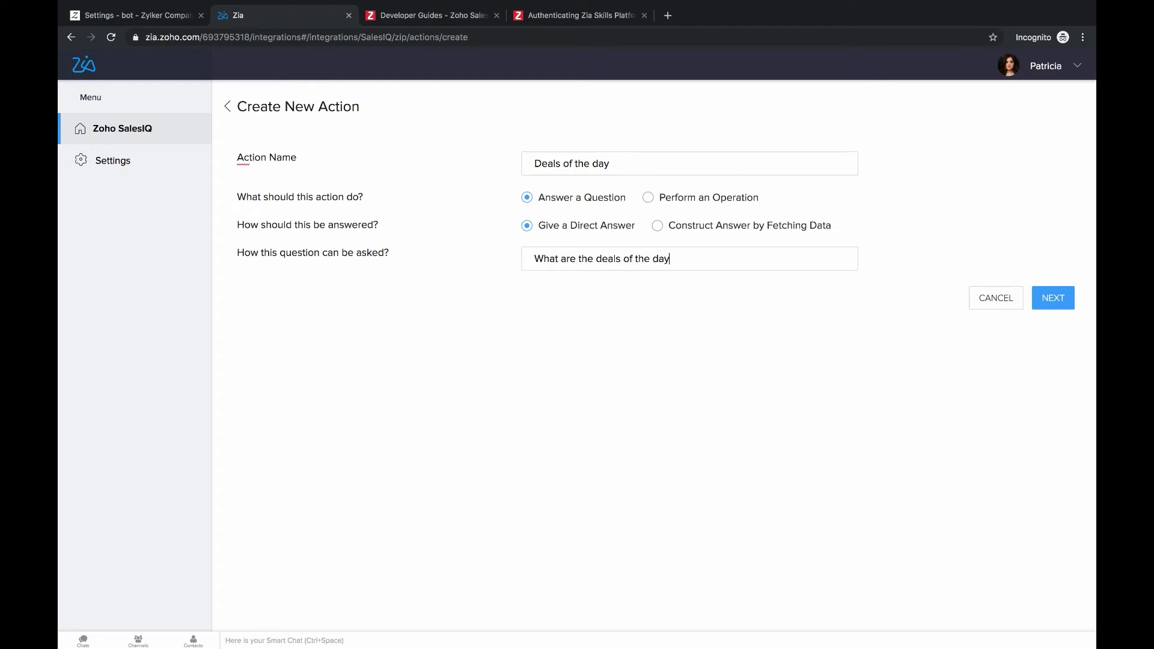
pyautogui.write('?')
pyautogui.click(1052, 293)
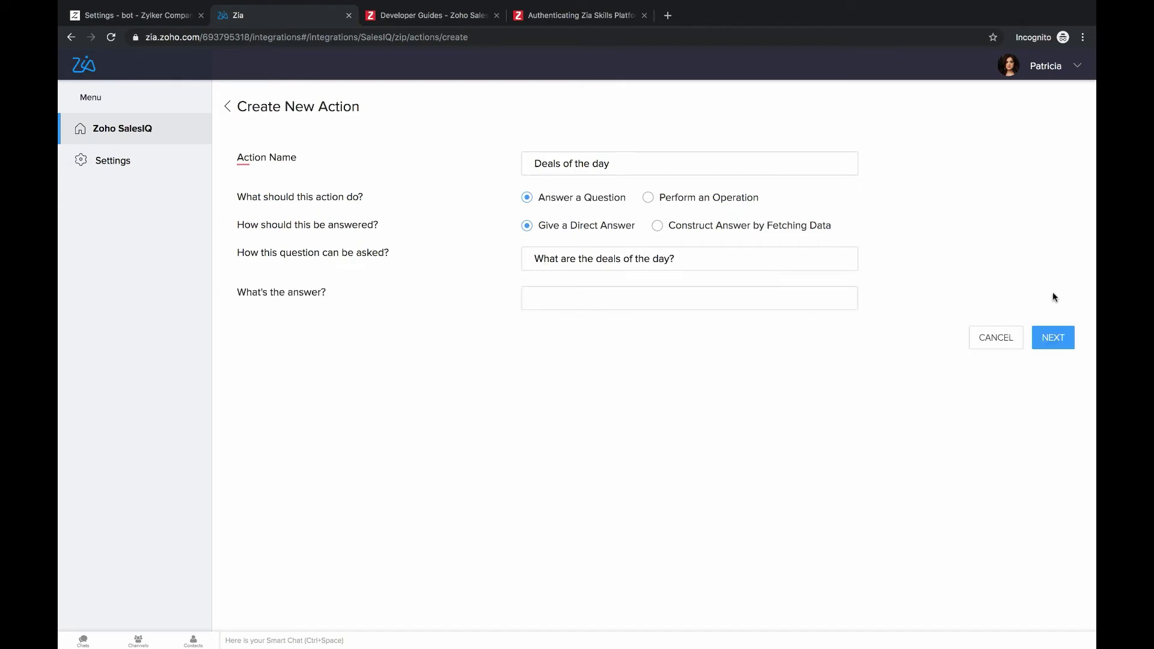
pyautogui.click(659, 302)
pyautogui.write('There is a 50% off on all clothing')
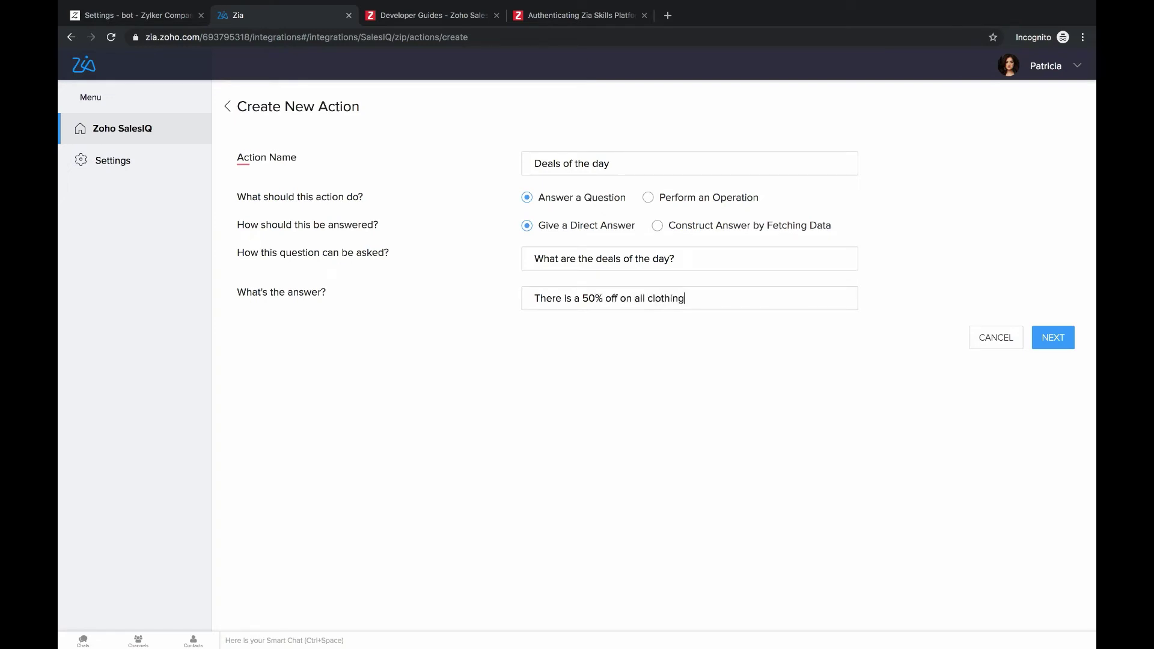
pyautogui.click(1041, 340)
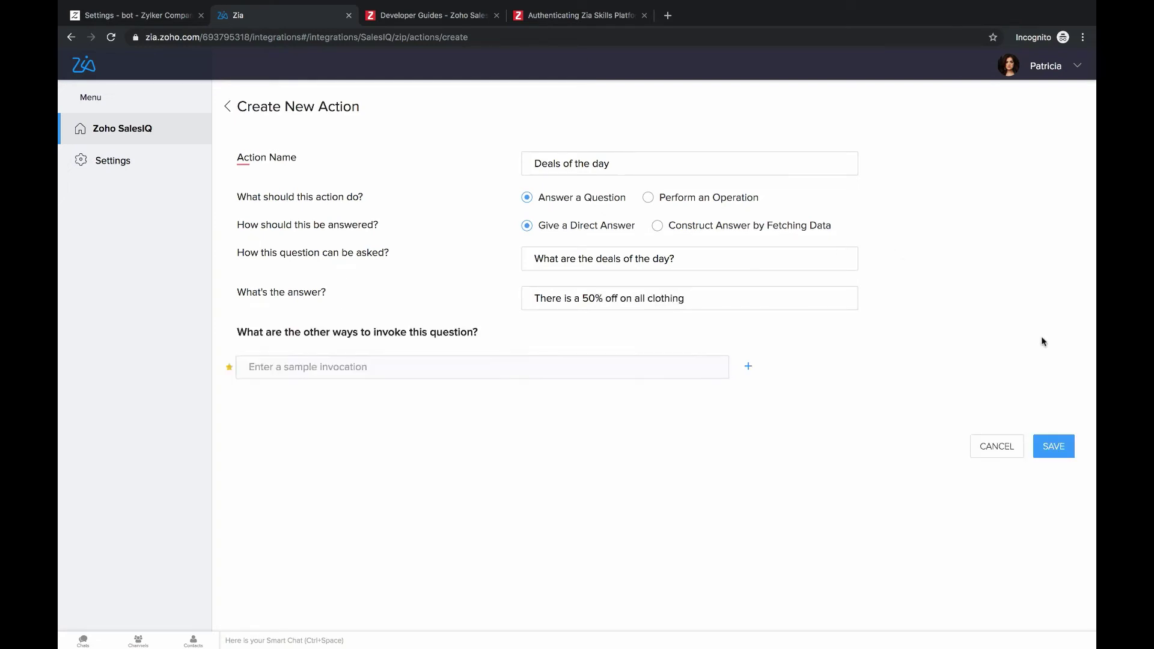
# Add the alternative invocations "Are there any deals?" and "Do you have any offers?" and save the action.
pyautogui.click(706, 368)
pyautogui.click(706, 367)
pyautogui.write('Are there a')
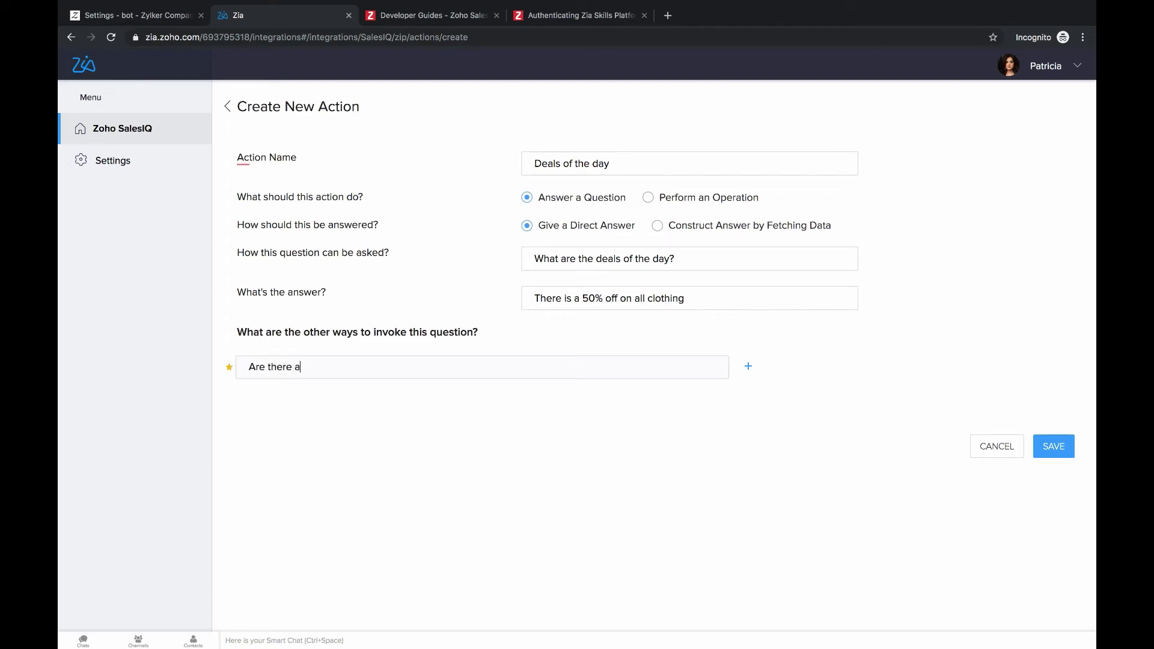
pyautogui.write('ny deals?')
pyautogui.click(748, 367)
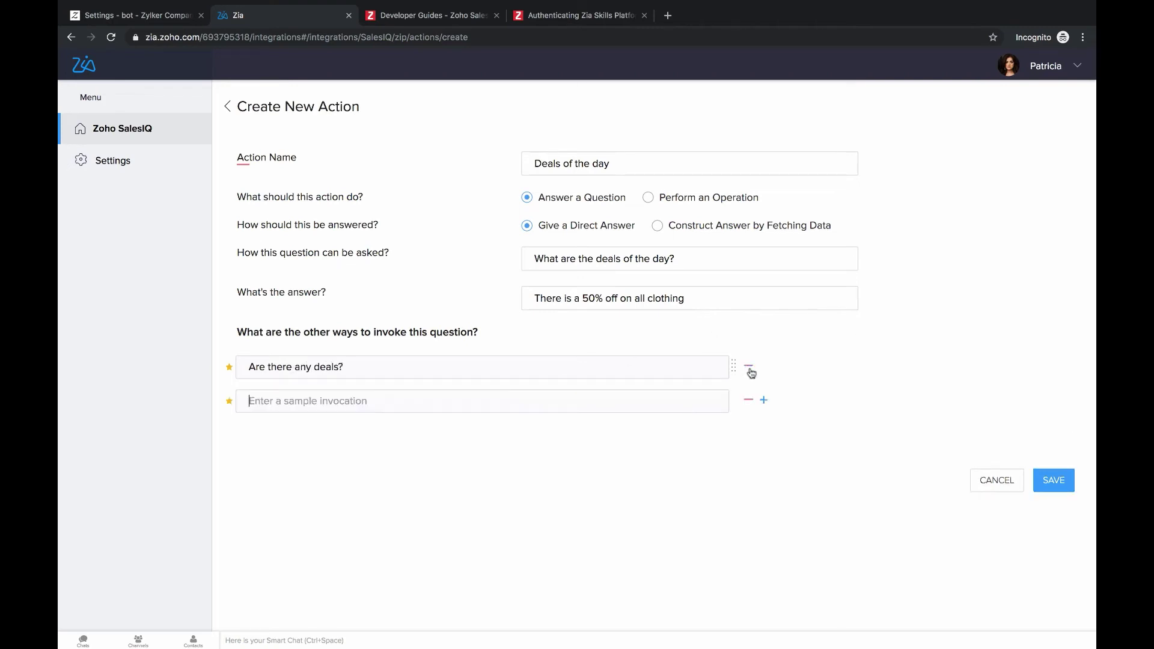
pyautogui.write('Do you ha')
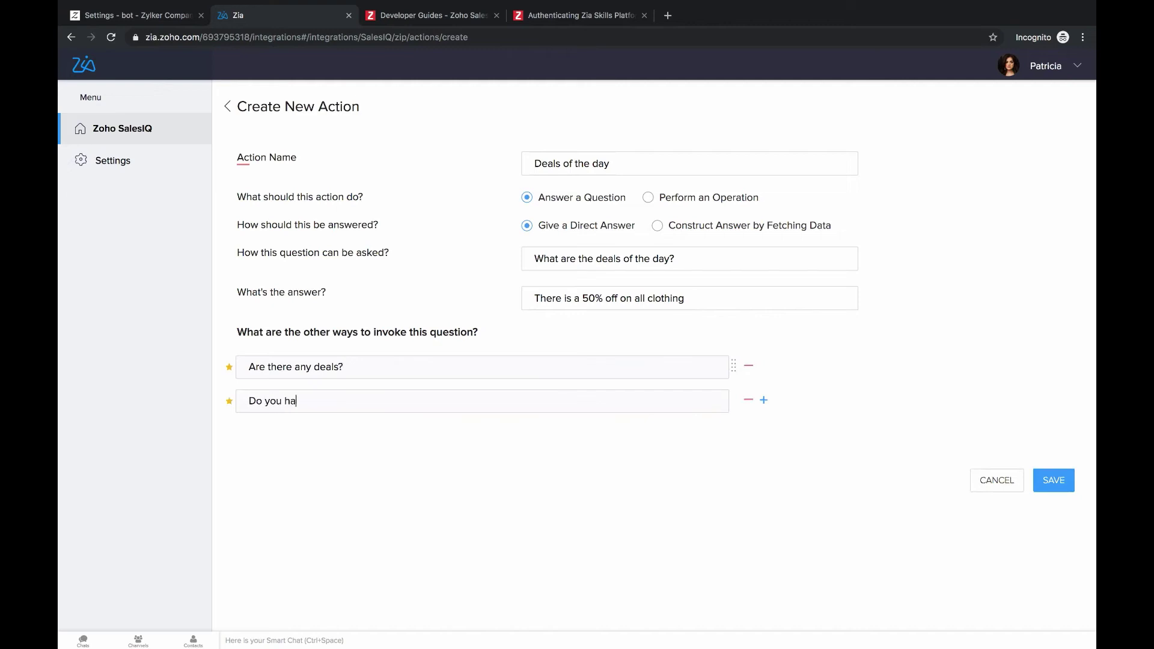
pyautogui.write('ve any offers?')
pyautogui.click(1049, 482)
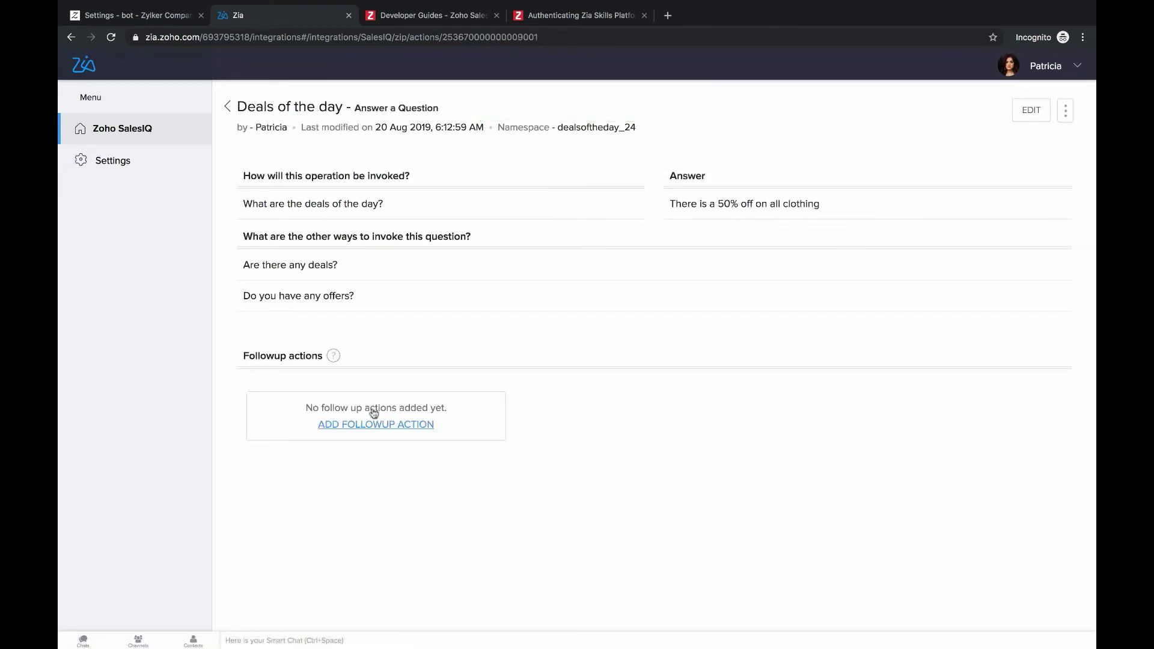
# Return to the Zip skill and add an action named "Combos" that answers a question by fetching data.
pyautogui.click(227, 108)
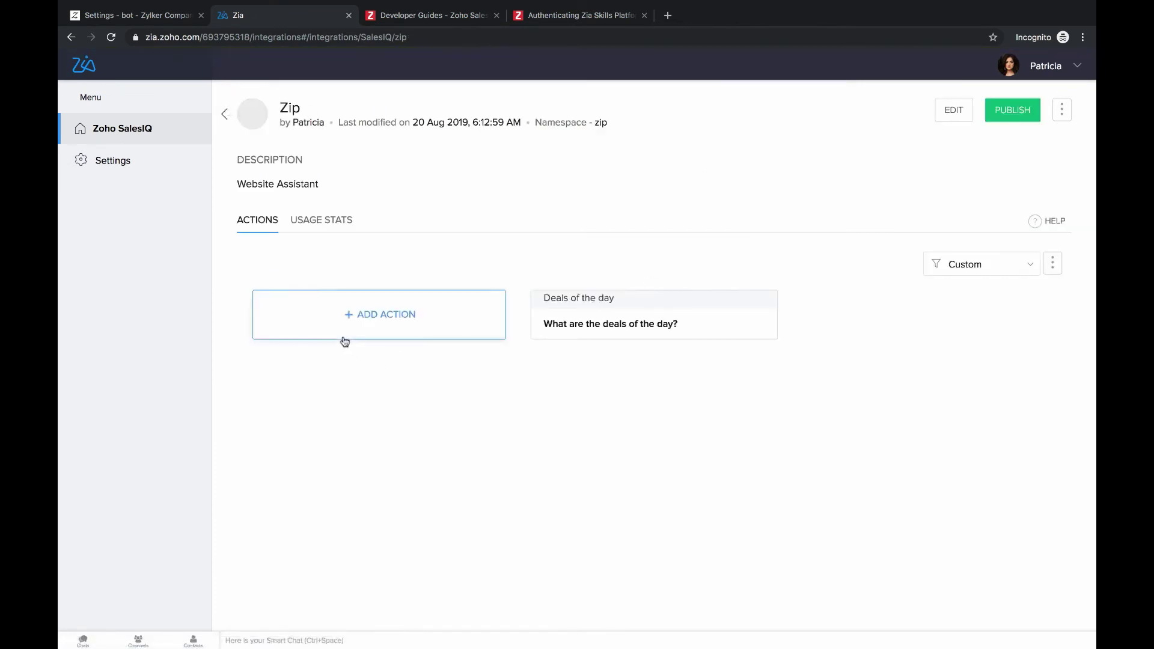
pyautogui.click(366, 314)
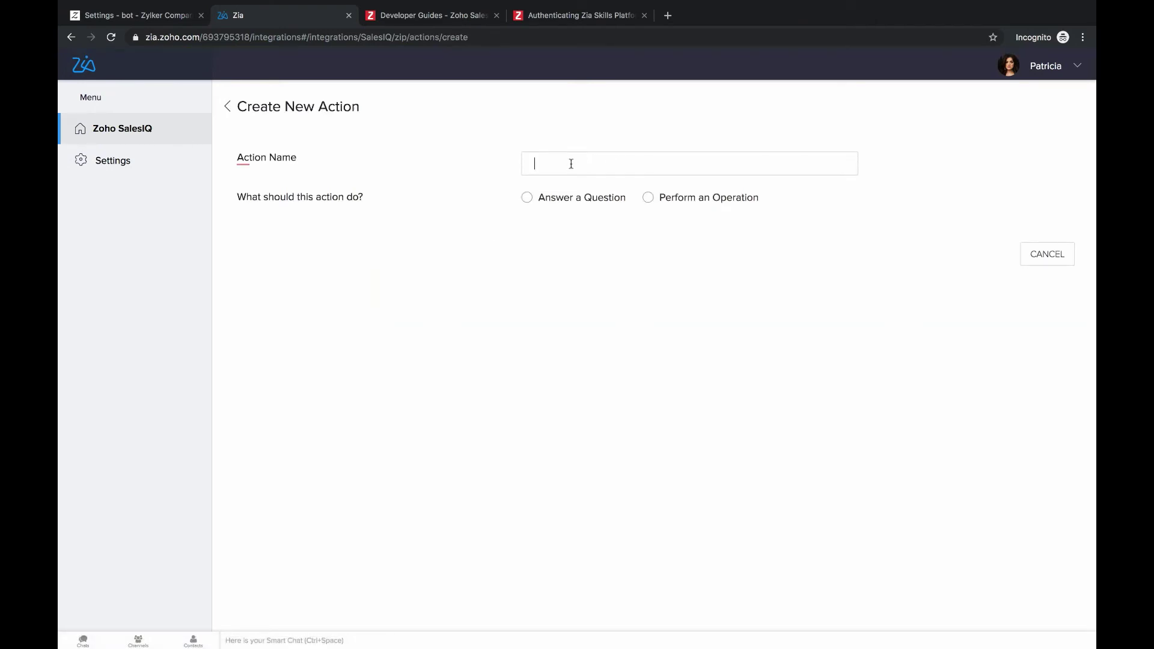
pyautogui.write('Combos')
pyautogui.click(527, 198)
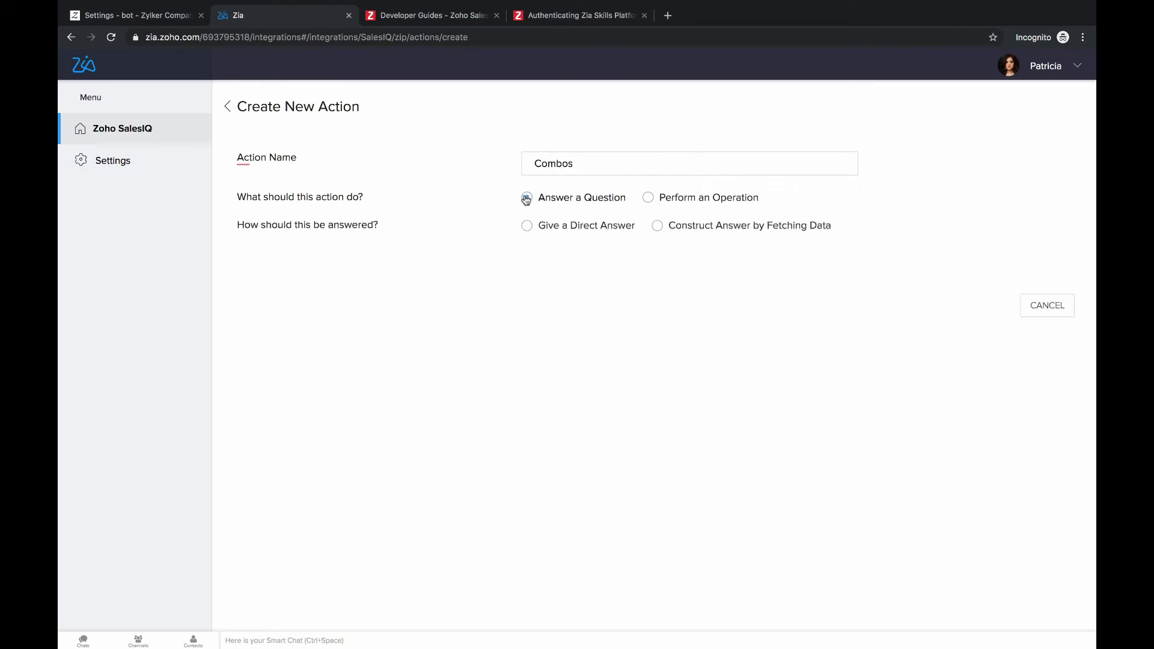
pyautogui.click(657, 227)
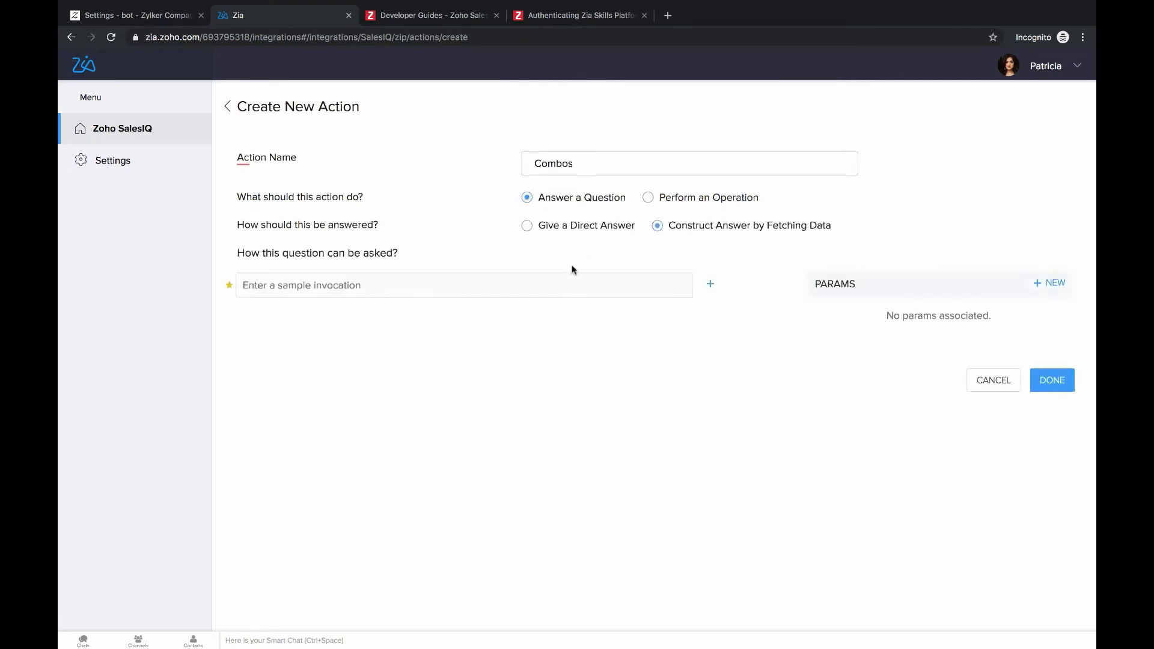
# Add "What are the combos of the day?" and "Combos" as the action's sample invocations.
pyautogui.click(476, 279)
pyautogui.write('What are the combos of the da')
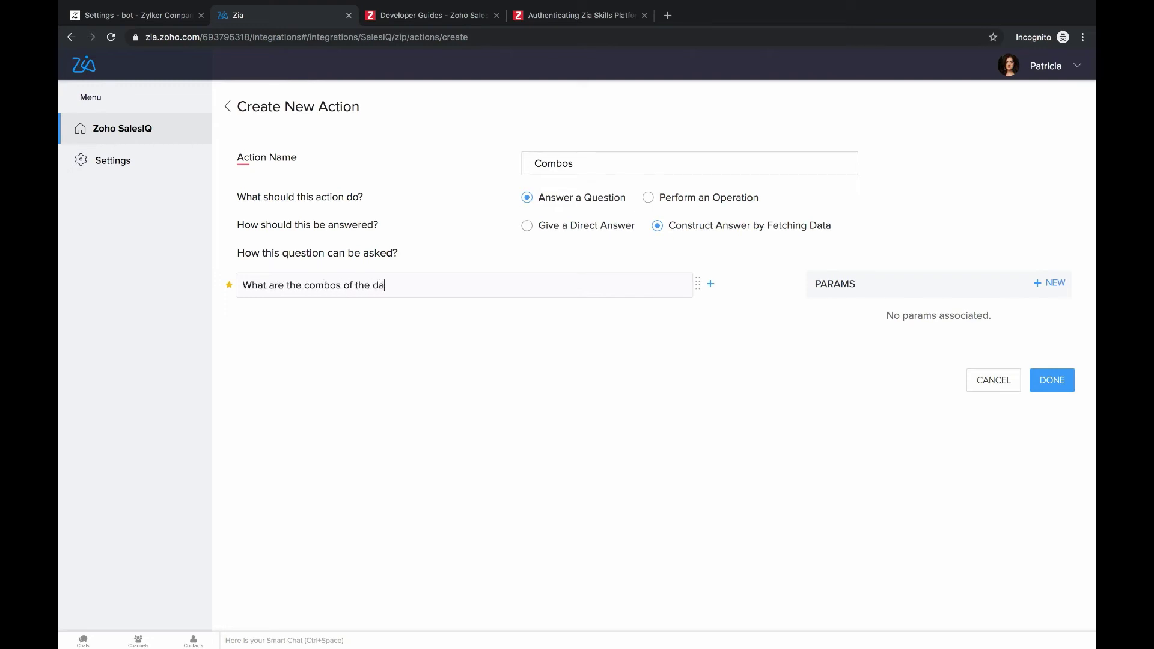
pyautogui.write('y?')
pyautogui.click(710, 286)
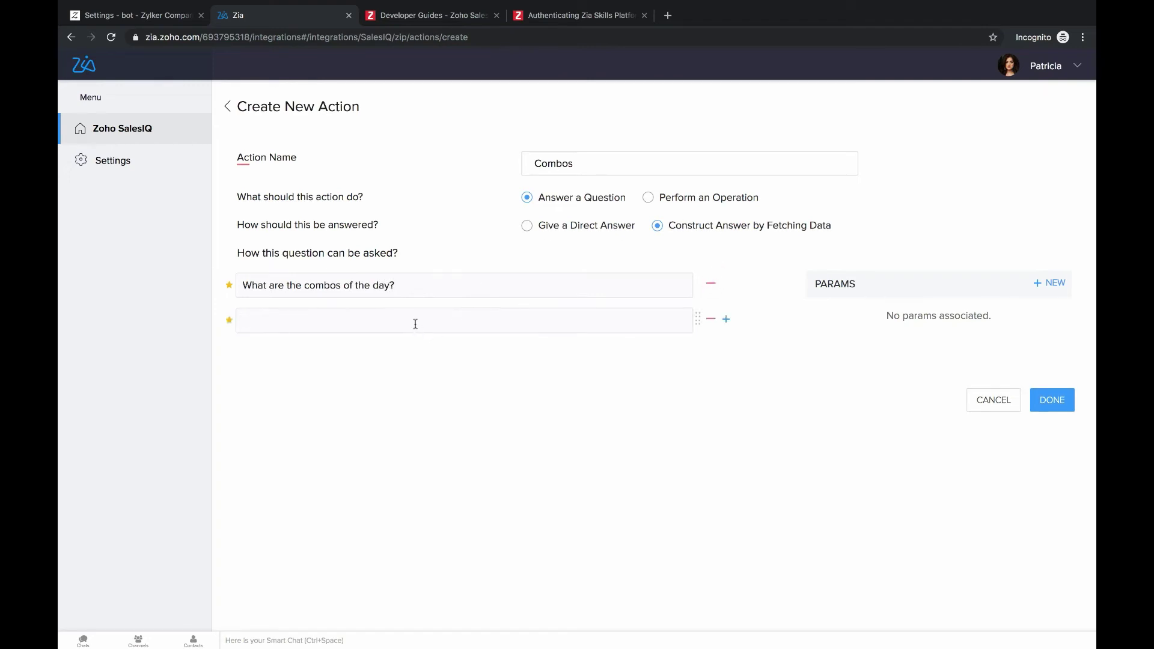
pyautogui.write('Combos')
# Start a new param for the action, named "combos", with the type Array - Single Selection.
pyautogui.click(1051, 289)
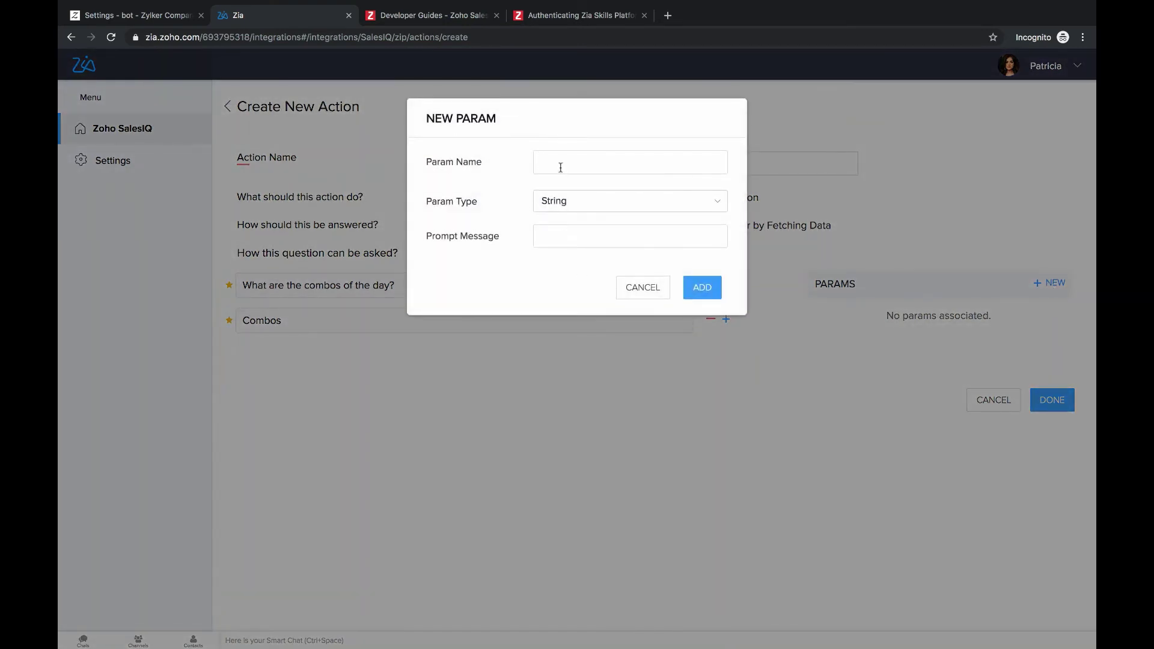
pyautogui.write('combos')
pyautogui.click(608, 205)
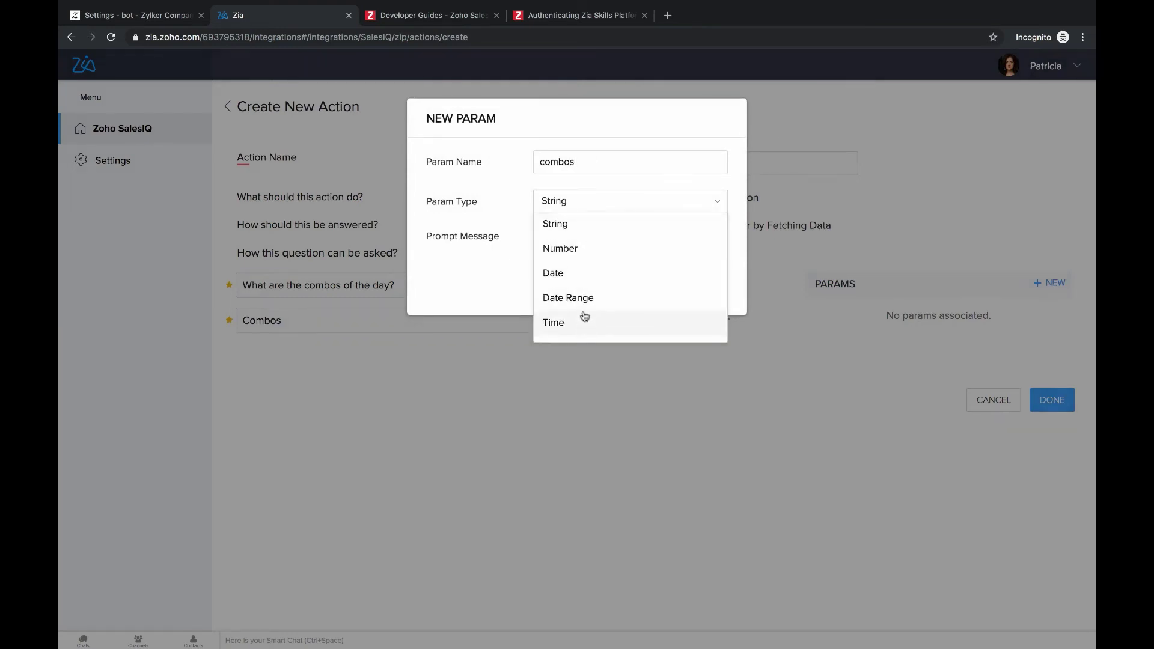
pyautogui.scroll(-3, 586, 315)
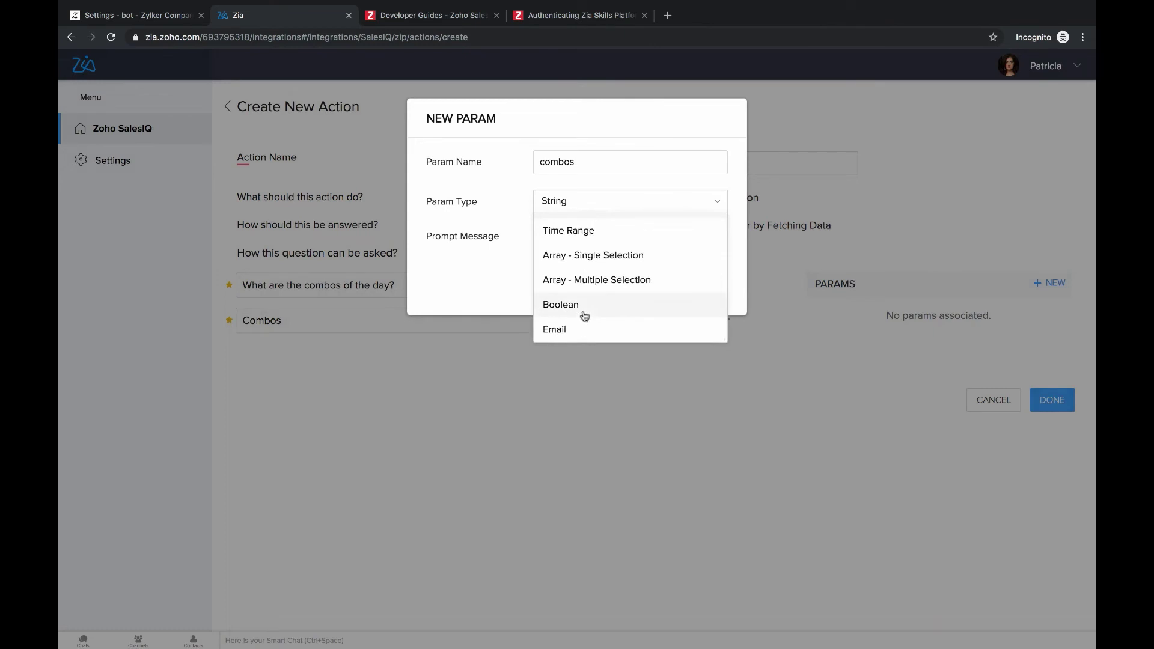
pyautogui.click(611, 256)
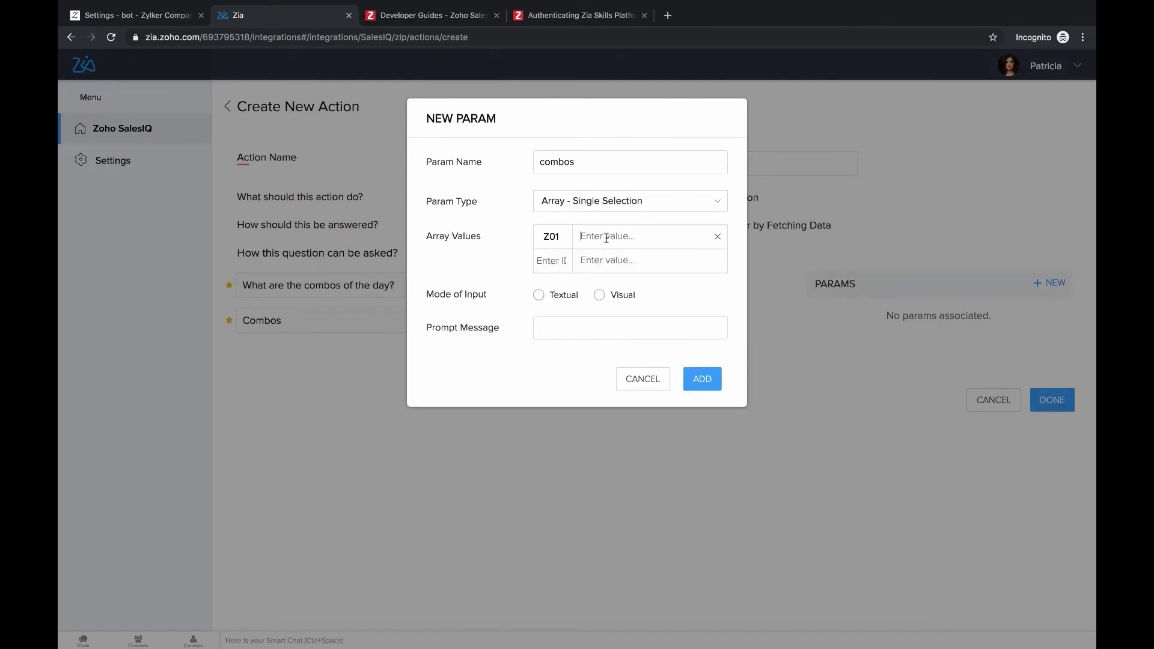
# Enter Combo-1, Combo-2 and Combo-3 as the param's array values.
pyautogui.click(605, 237)
pyautogui.write('Combo-1')
pyautogui.press('Return')
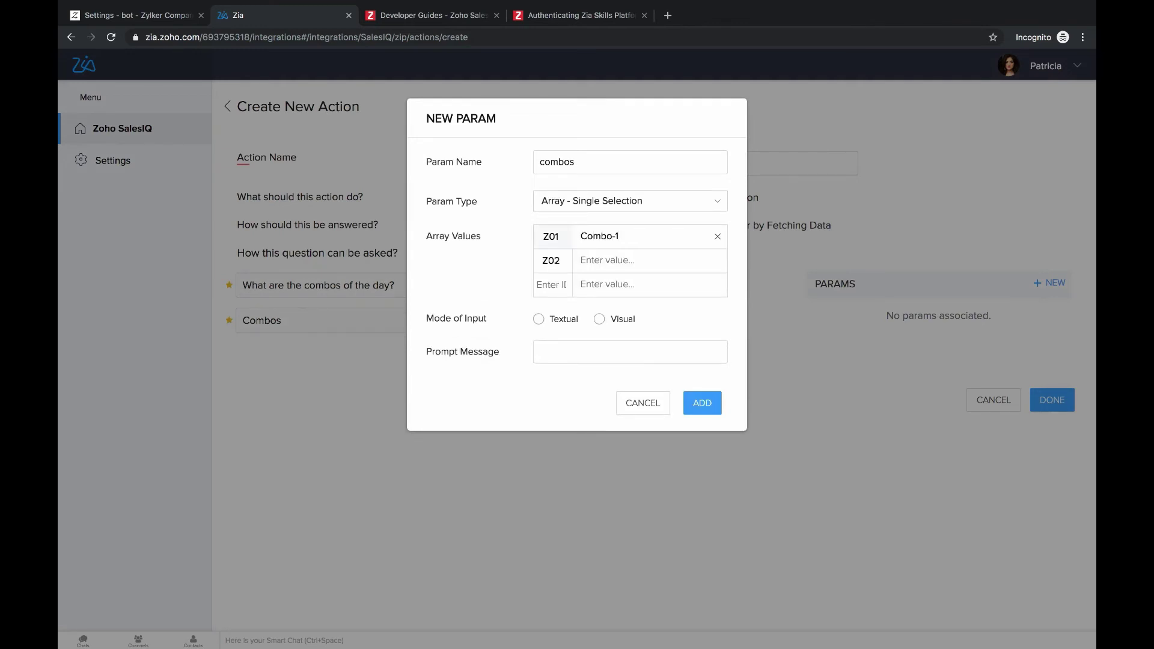
pyautogui.write('Combo-2')
pyautogui.press('Return')
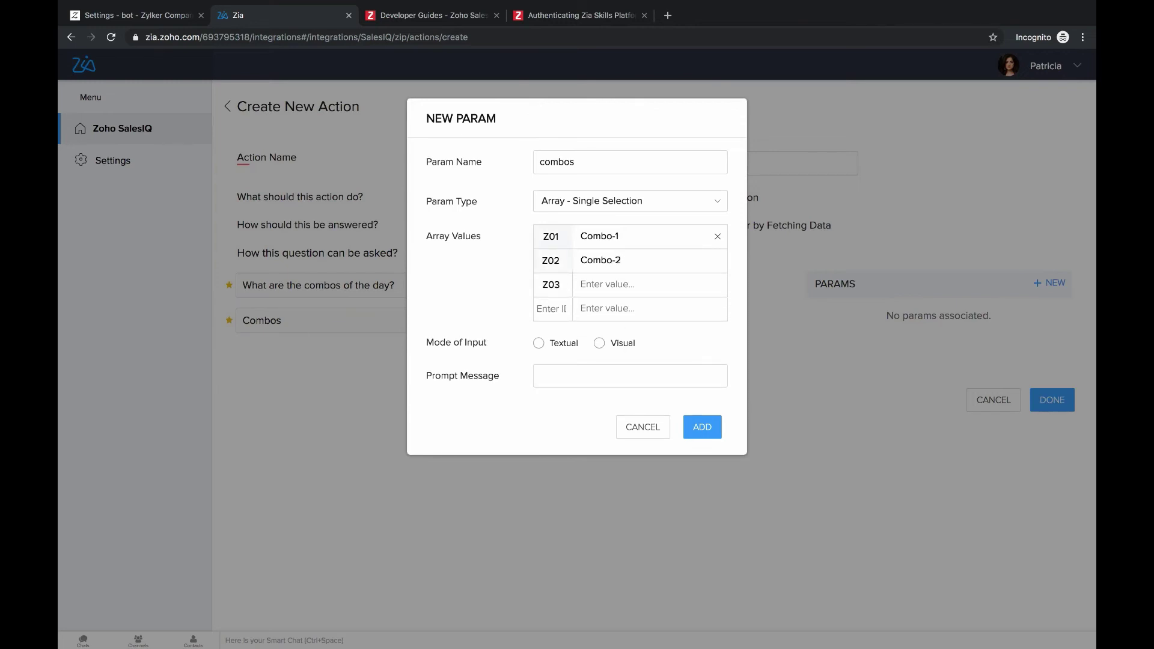
pyautogui.write('Combo-3')
# Set the param's prompt message to "Enter combo code" and its input mode to Textual, and try to add it.
pyautogui.click(550, 377)
pyautogui.write('Enter combo')
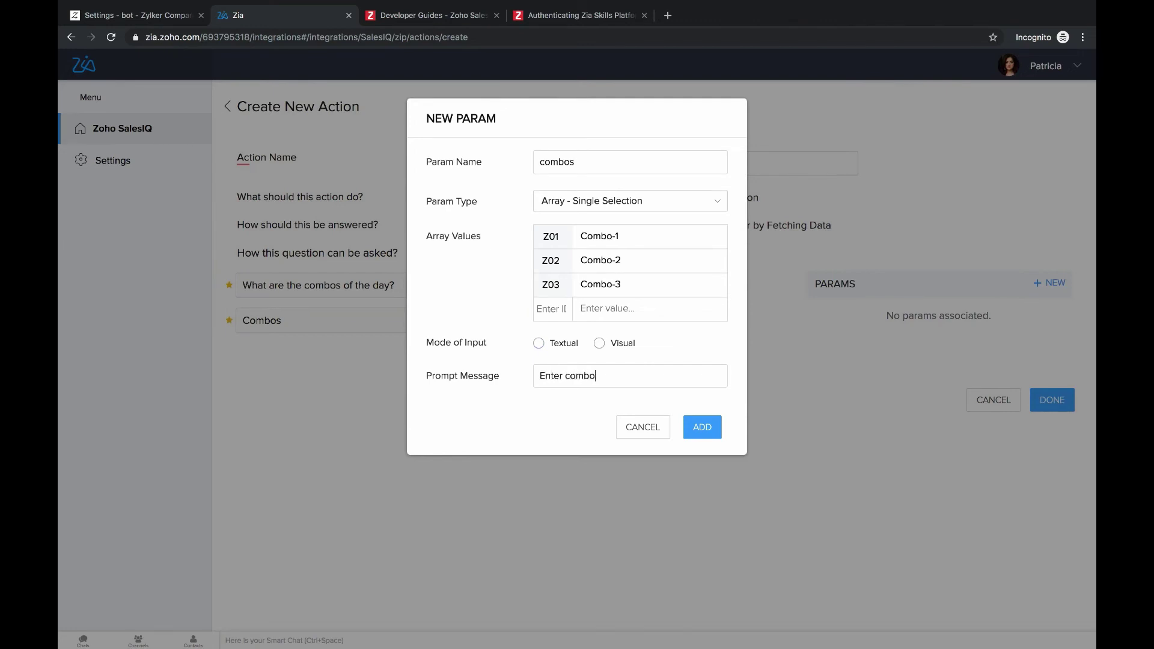
pyautogui.write(' code')
pyautogui.click(539, 344)
pyautogui.click(703, 427)
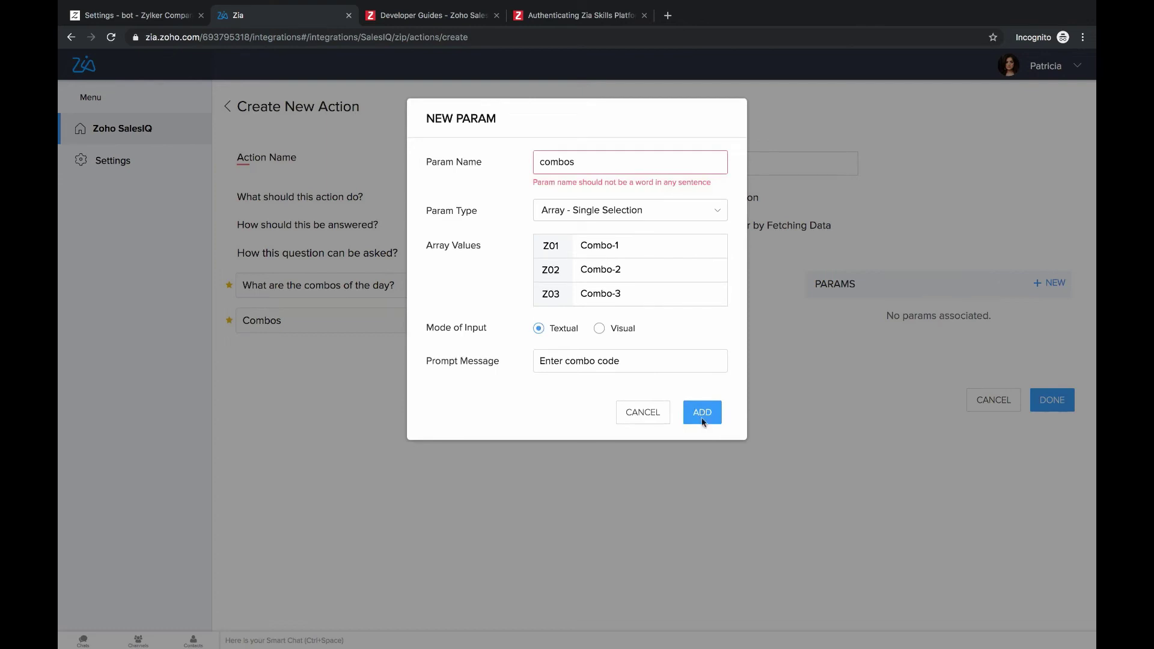
# Rename the param as "new" and add it to the action.
pyautogui.click(579, 161)
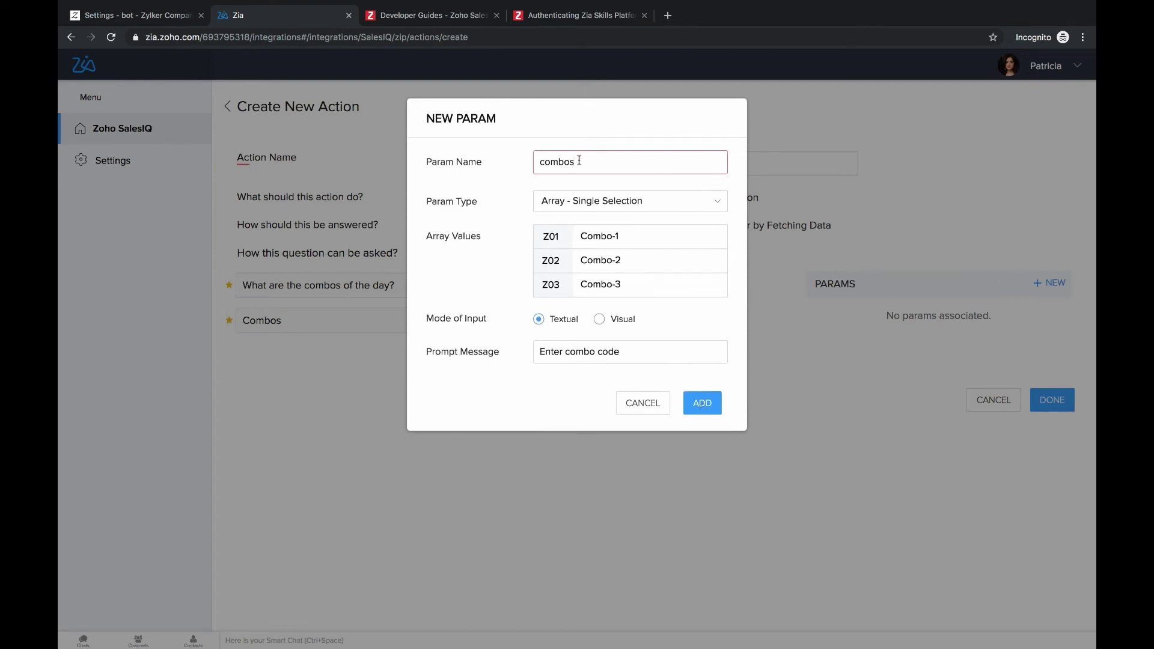
pyautogui.press('BackSpace')
pyautogui.press('BackSpace')
pyautogui.press('BackSpace')
pyautogui.press('BackSpace')
pyautogui.press('BackSpace')
pyautogui.press('BackSpace')
pyautogui.write('new')
pyautogui.click(702, 401)
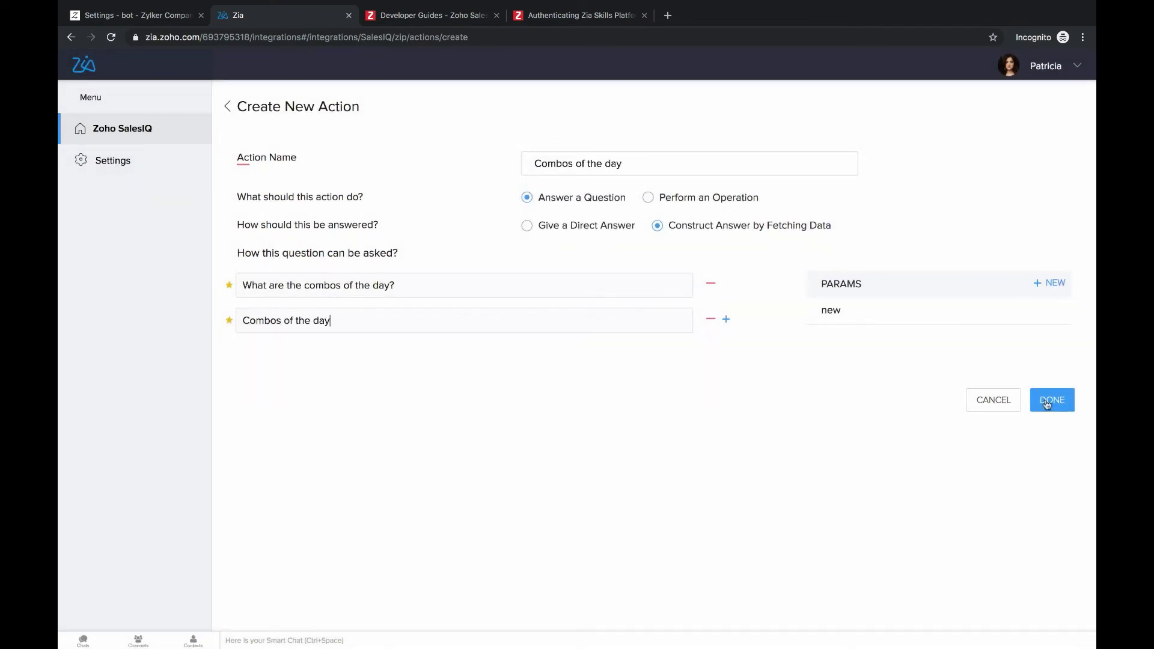
# Save the "Combos of the day" action and enable its context handler function.
pyautogui.click(1047, 402)
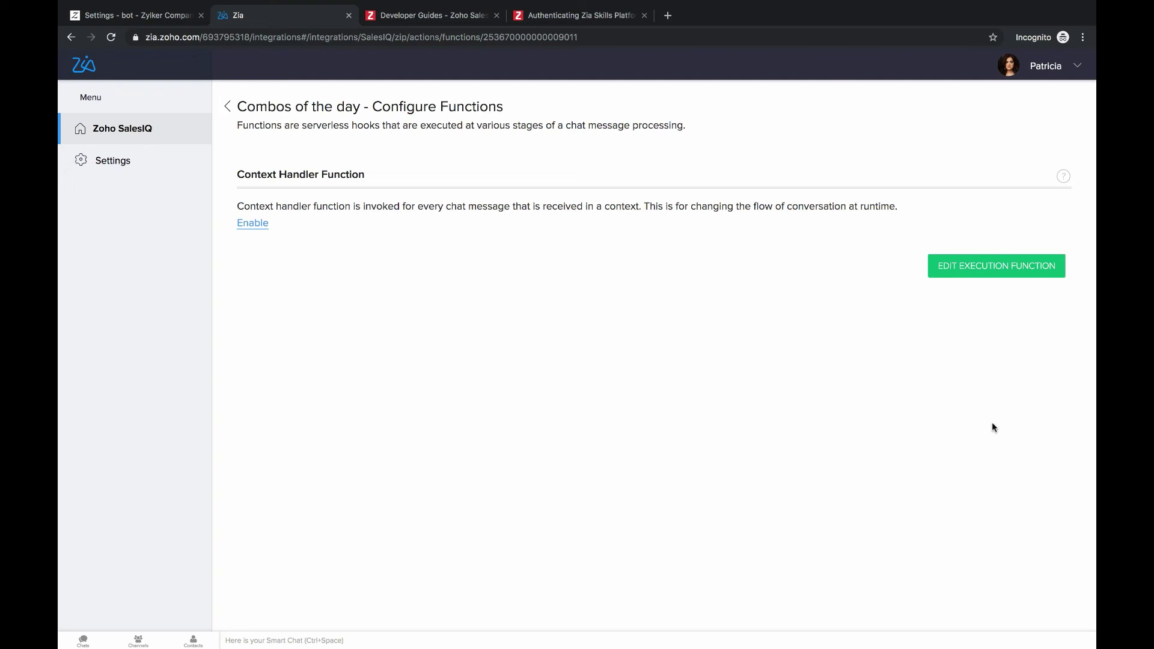
pyautogui.click(247, 223)
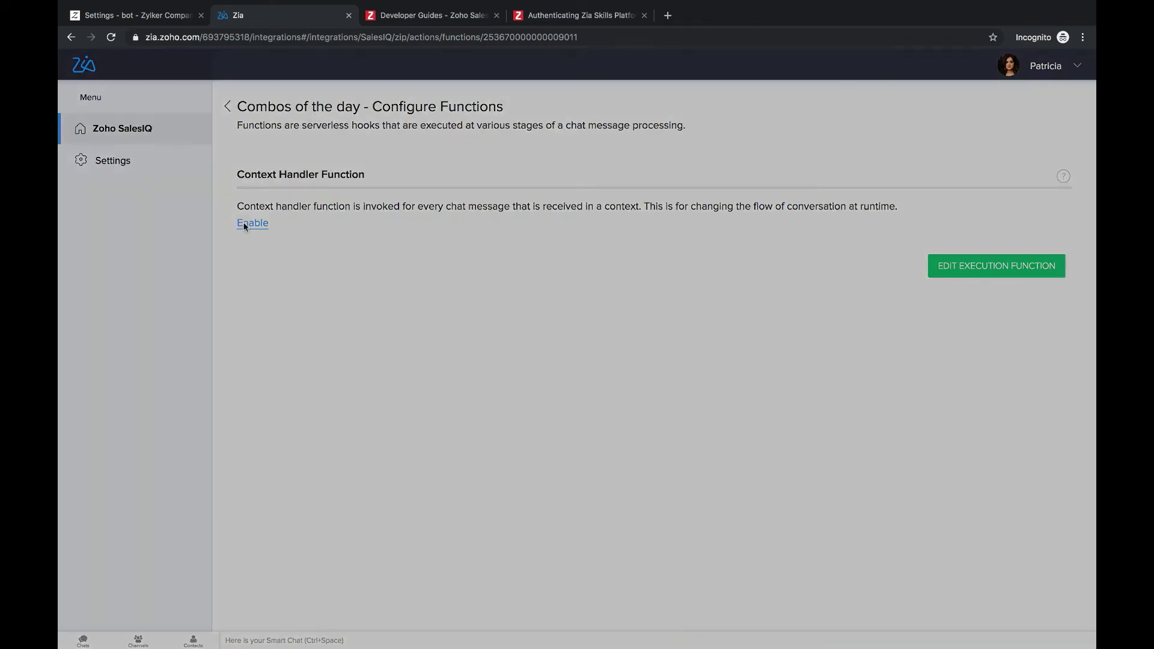
pyautogui.click(542, 172)
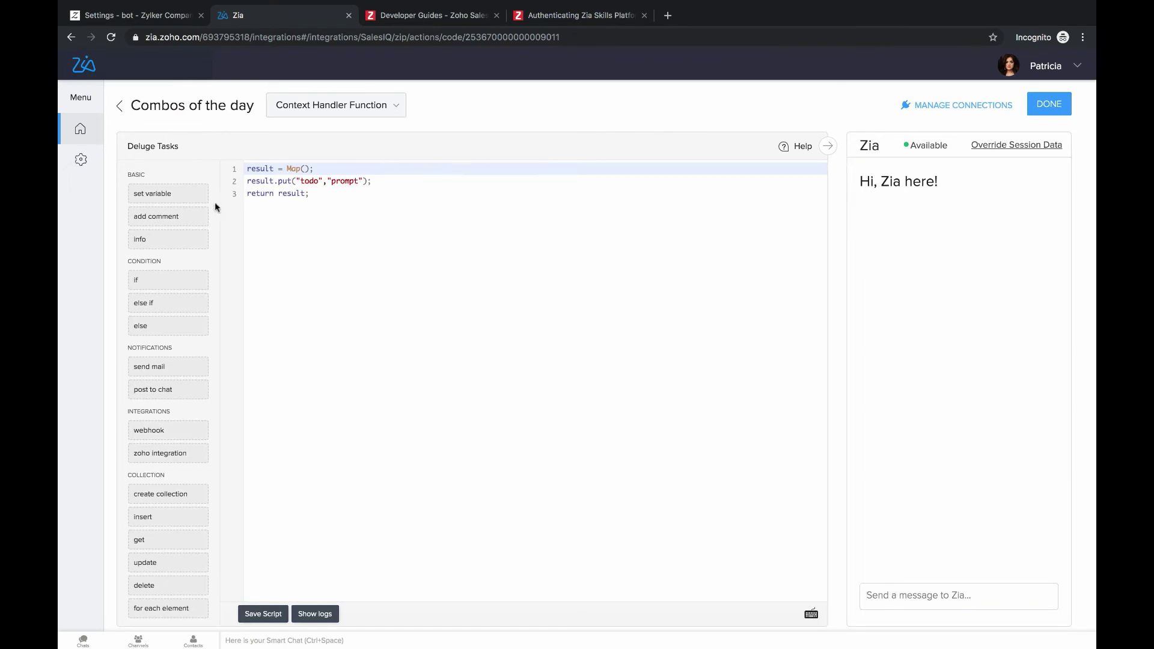
# Switch to the SalesIQ developer help and open the Basics of Zia Skills page.
pyautogui.click(422, 16)
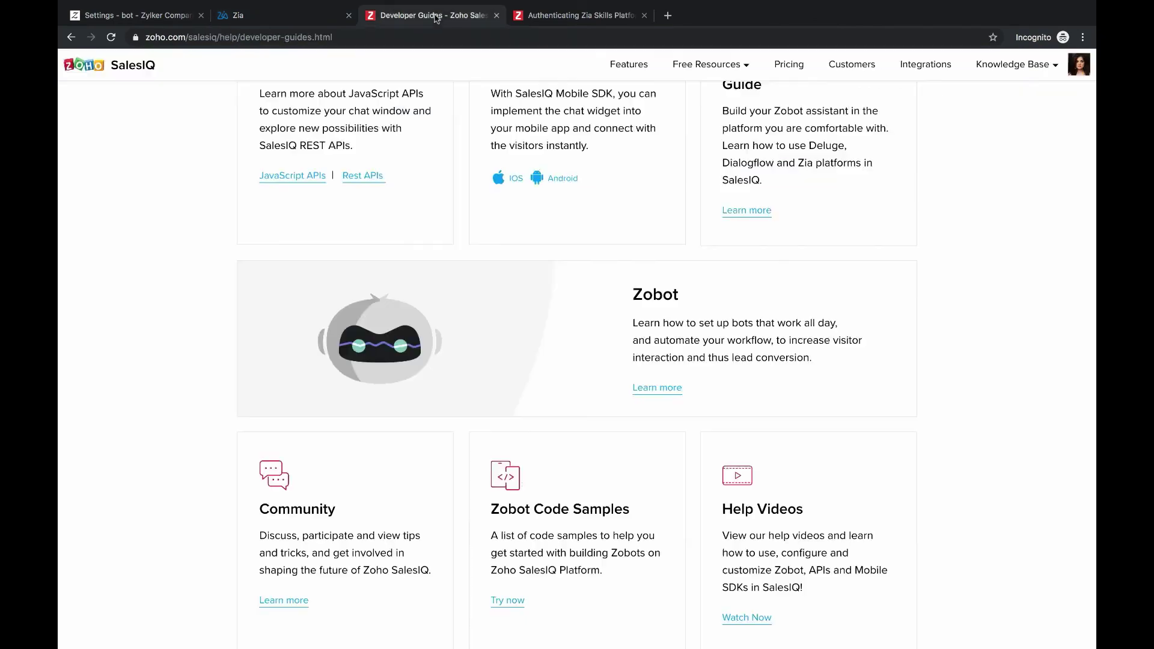
pyautogui.click(546, 15)
pyautogui.scroll(15, 319, 317)
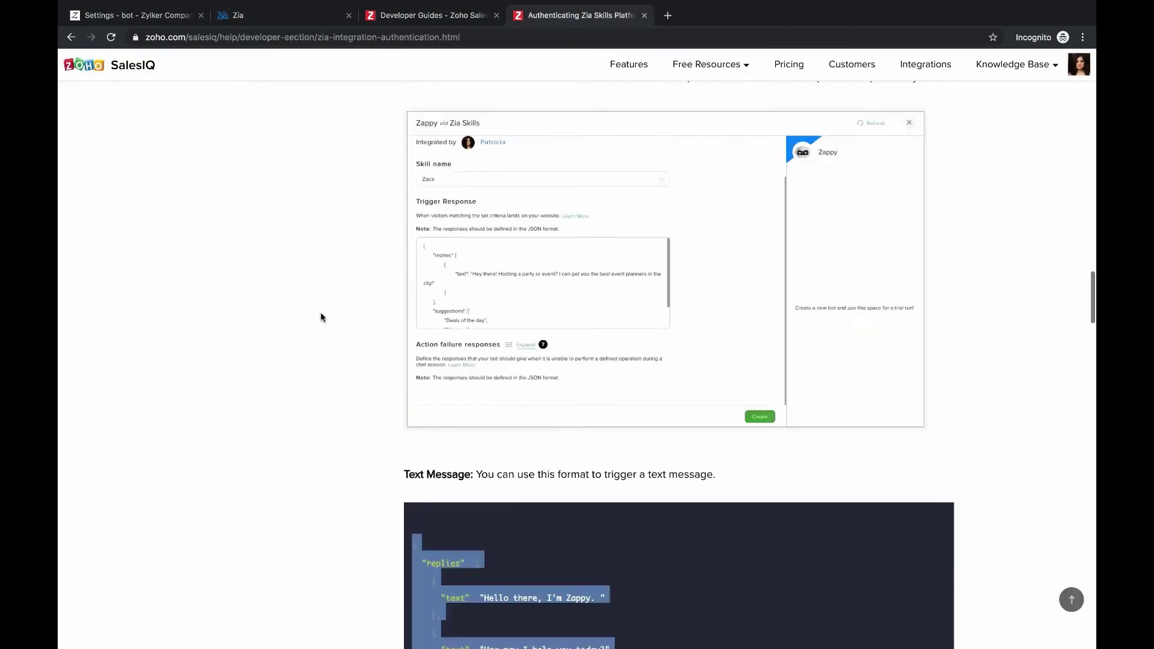
pyautogui.scroll(10, 320, 317)
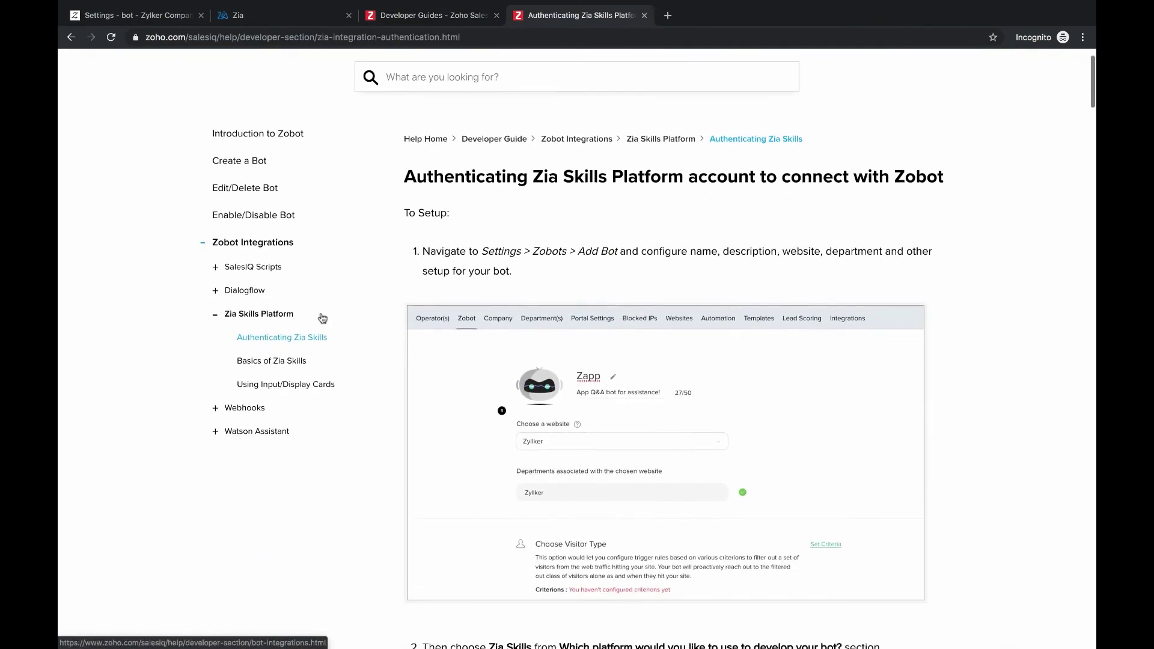
pyautogui.click(271, 360)
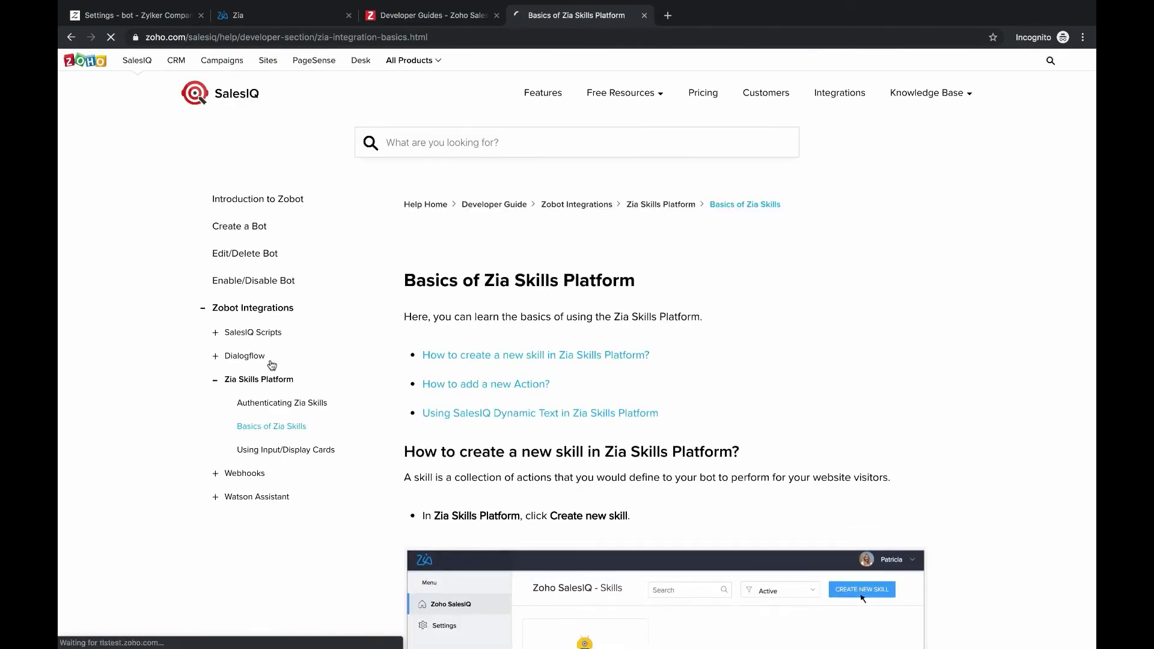
# Copy the help page's sample script for using SalesIQ Platform cards in the Context Handler function.
pyautogui.scroll(-2, 512, 452)
pyautogui.scroll(-20, 511, 452)
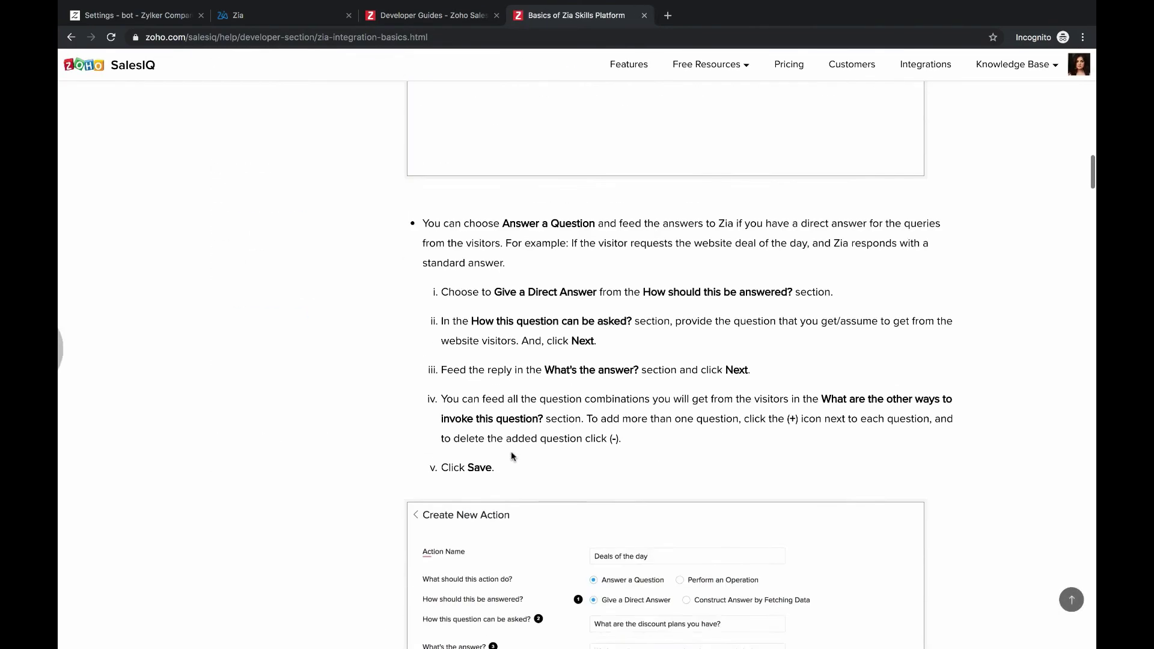
pyautogui.scroll(-20, 507, 456)
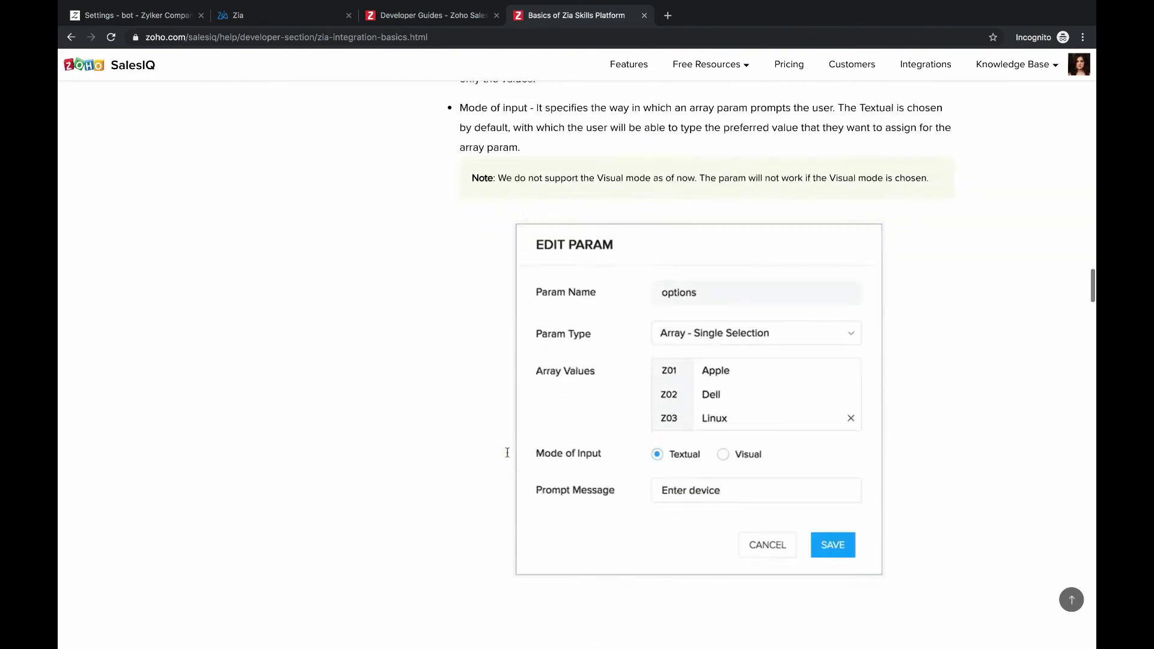
pyautogui.scroll(8, 506, 456)
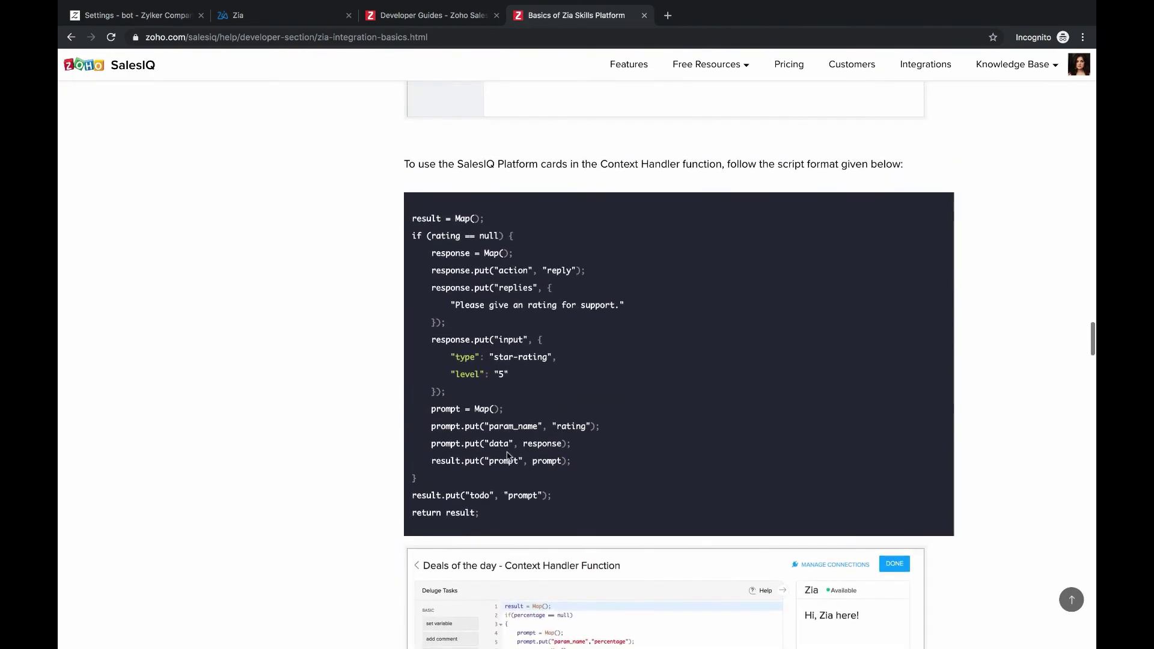
pyautogui.moveTo(412, 217); pyautogui.dragTo(506, 509)
pyautogui.hotkey('ctrl', 'c')
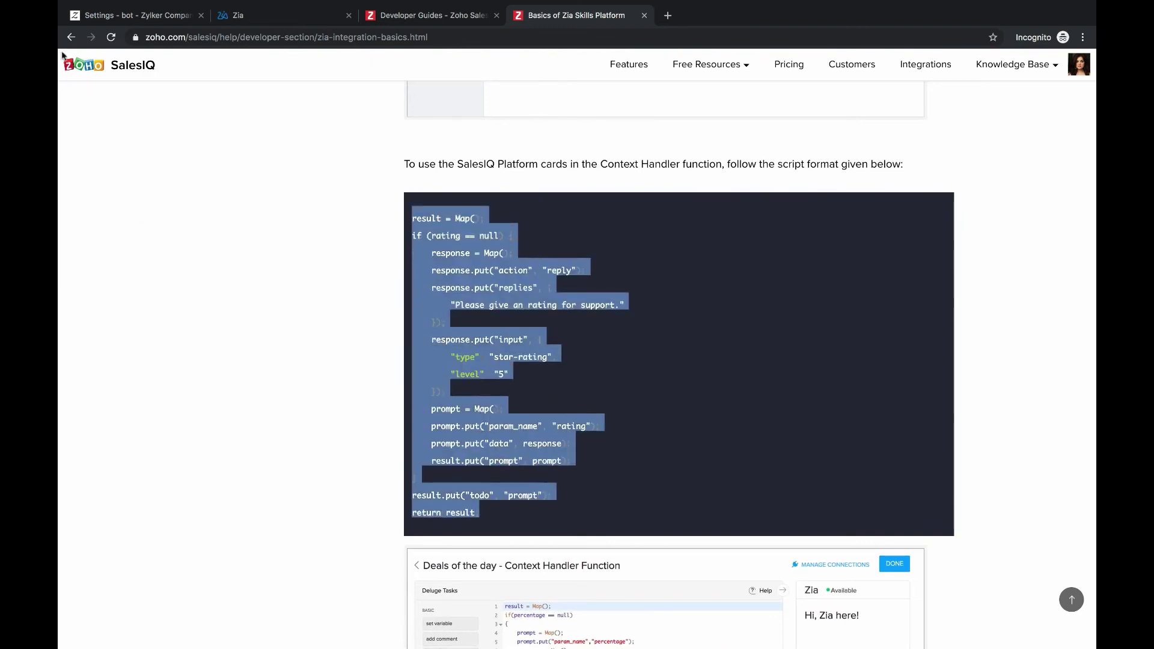
# In the Zia console, replace the context handler's default code with the copied star-rating script and return to the function configuration.
pyautogui.click(264, 15)
pyautogui.moveTo(310, 193); pyautogui.dragTo(244, 162)
pyautogui.hotkey('ctrl', 'v')
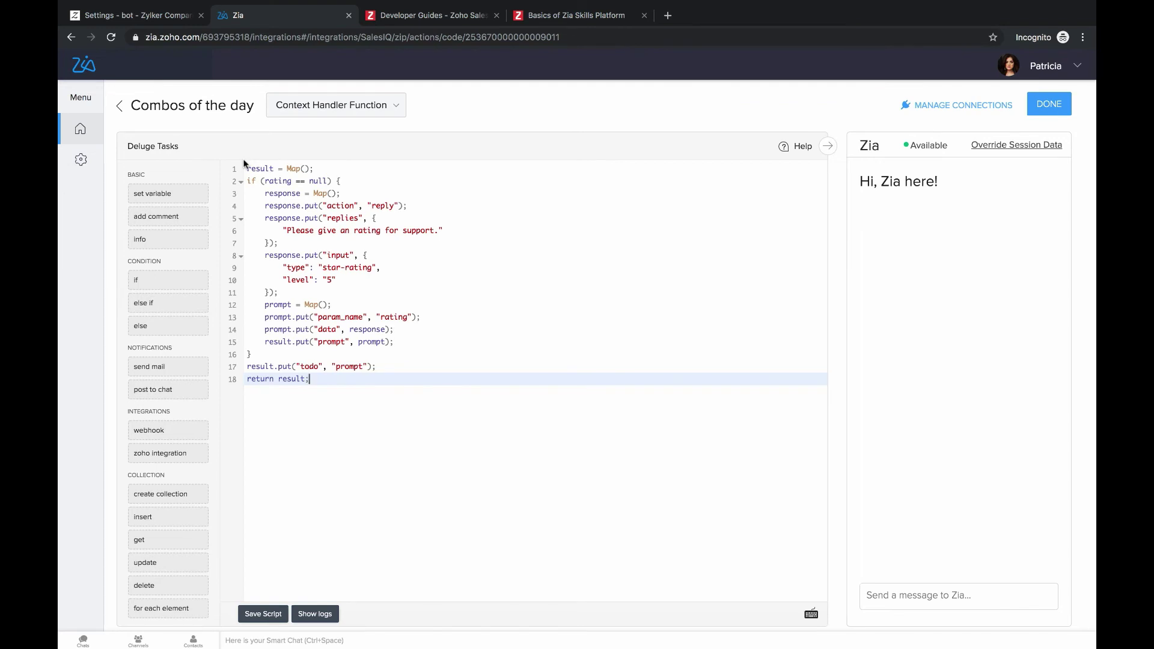
pyautogui.click(119, 107)
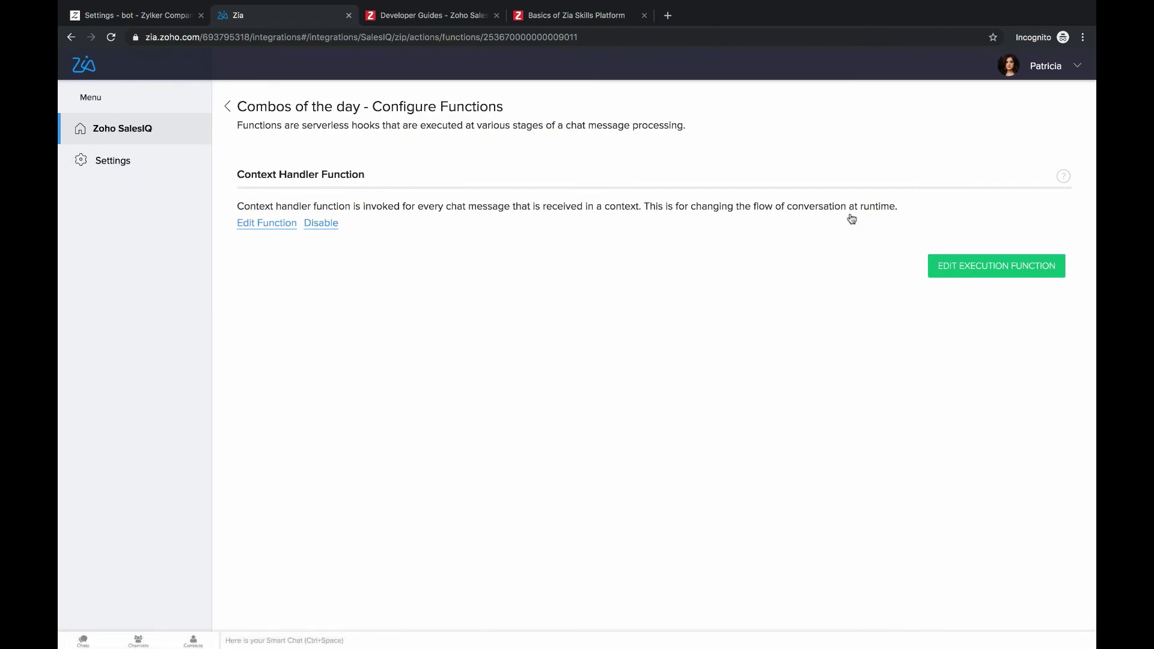
# Open the action's execution function for editing and copy the Execution function card sample script from the Basics of Zia Skills help page.
pyautogui.click(969, 272)
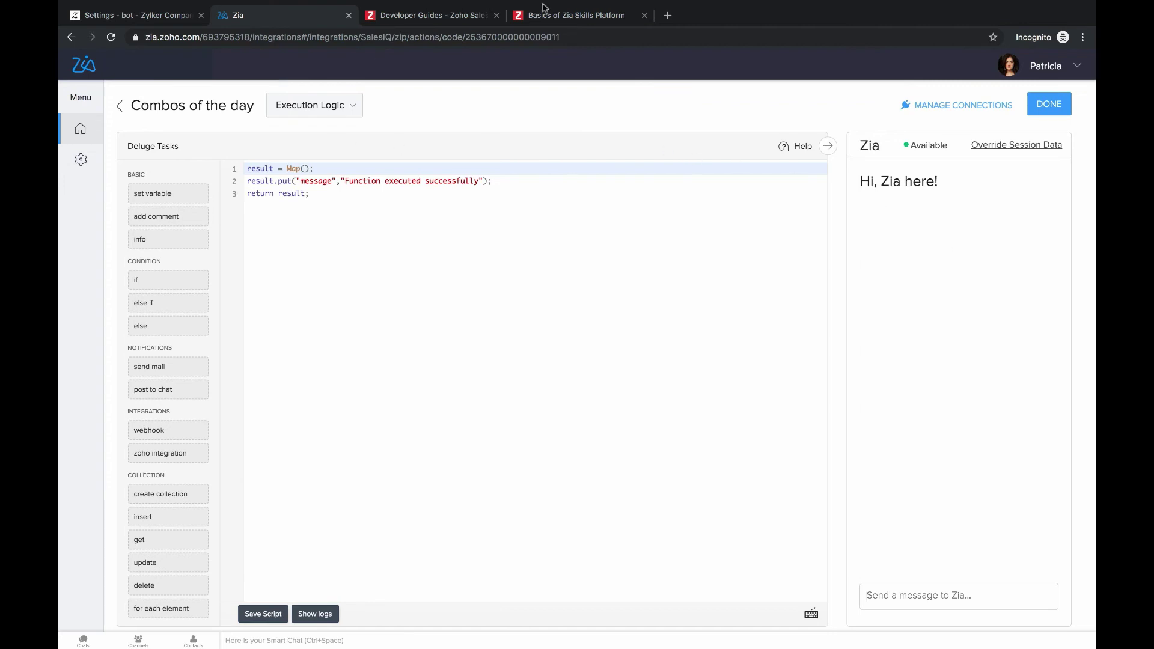
pyautogui.click(574, 16)
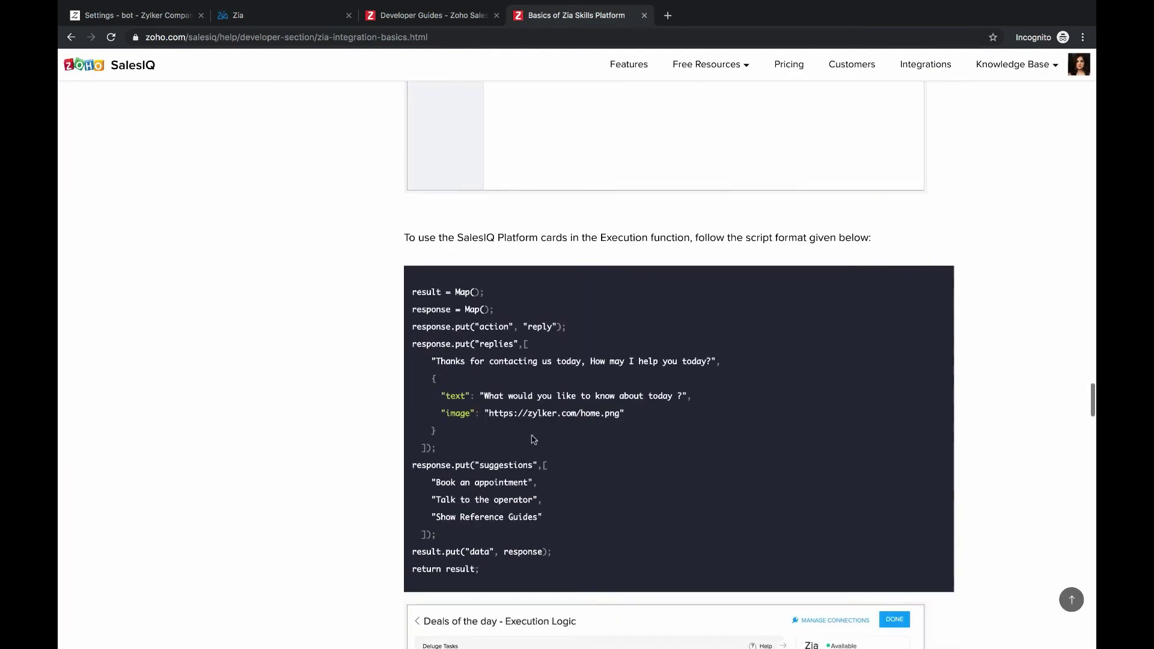
pyautogui.scroll(-2, 416, 218)
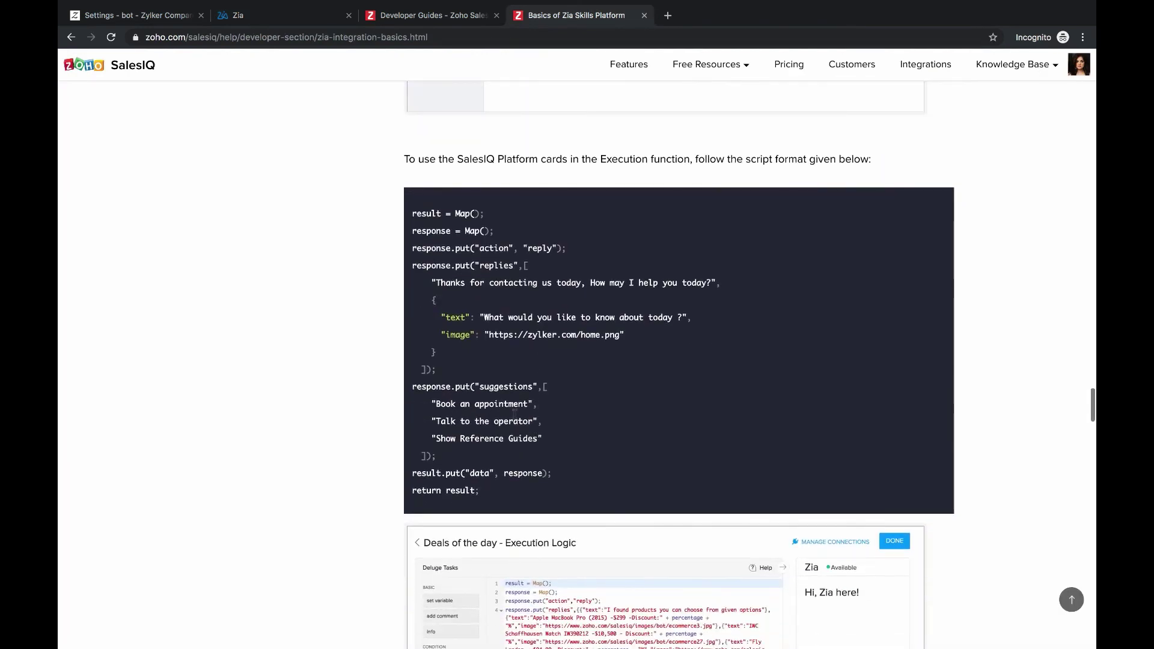
pyautogui.moveTo(413, 214); pyautogui.dragTo(551, 499)
pyautogui.press('super+c')
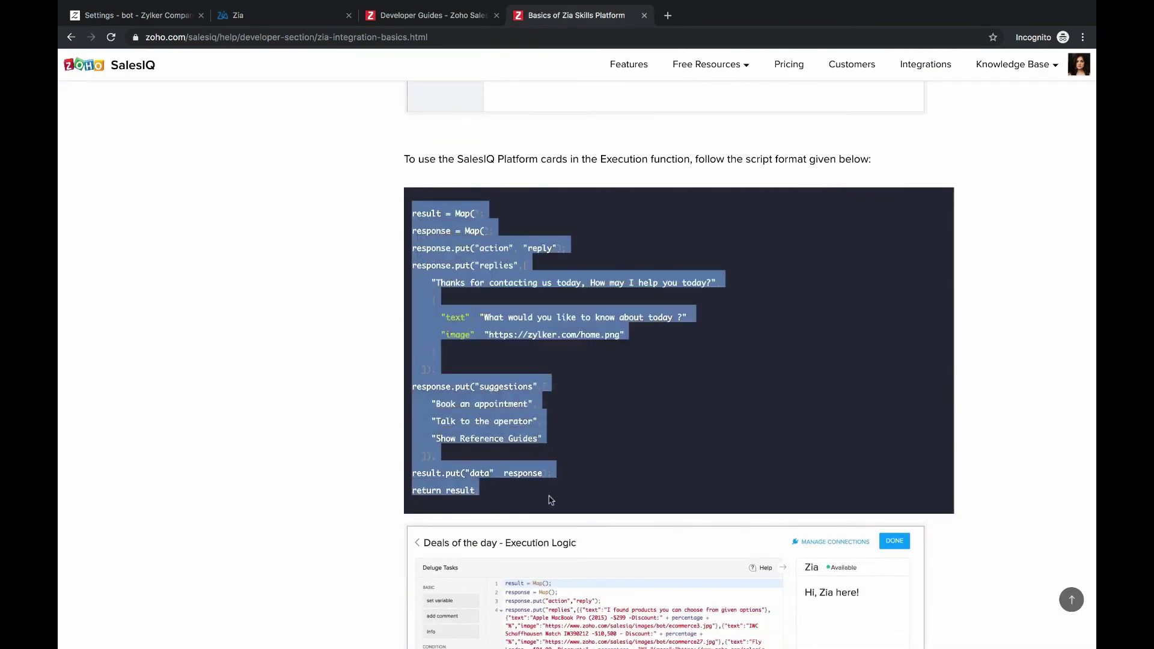
# Back in the Zia console, replace the execution logic's default code with the copied script and return to the function configuration.
pyautogui.click(258, 17)
pyautogui.click(335, 193)
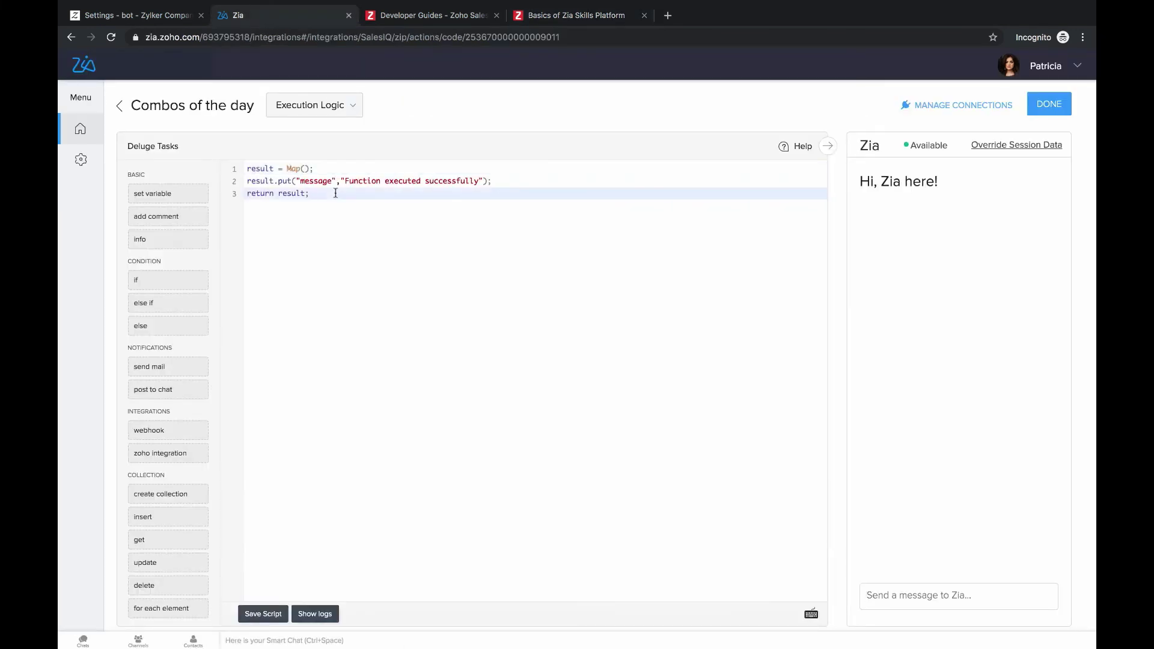
pyautogui.press('super+a')
pyautogui.press('BackSpace')
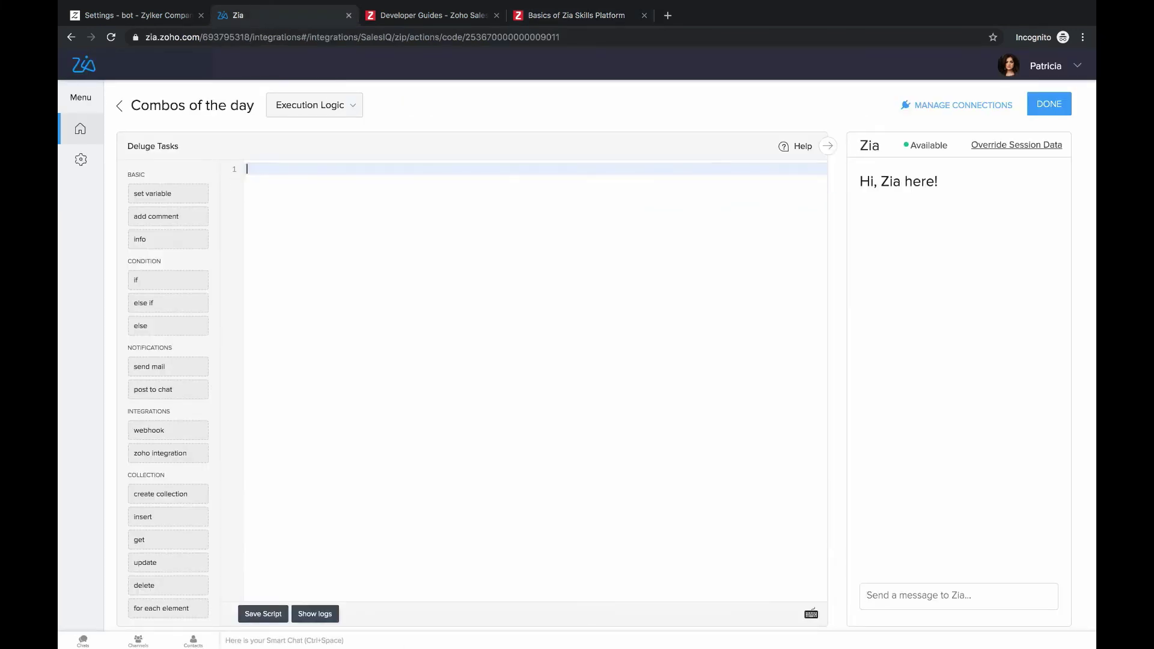
pyautogui.press('super+v')
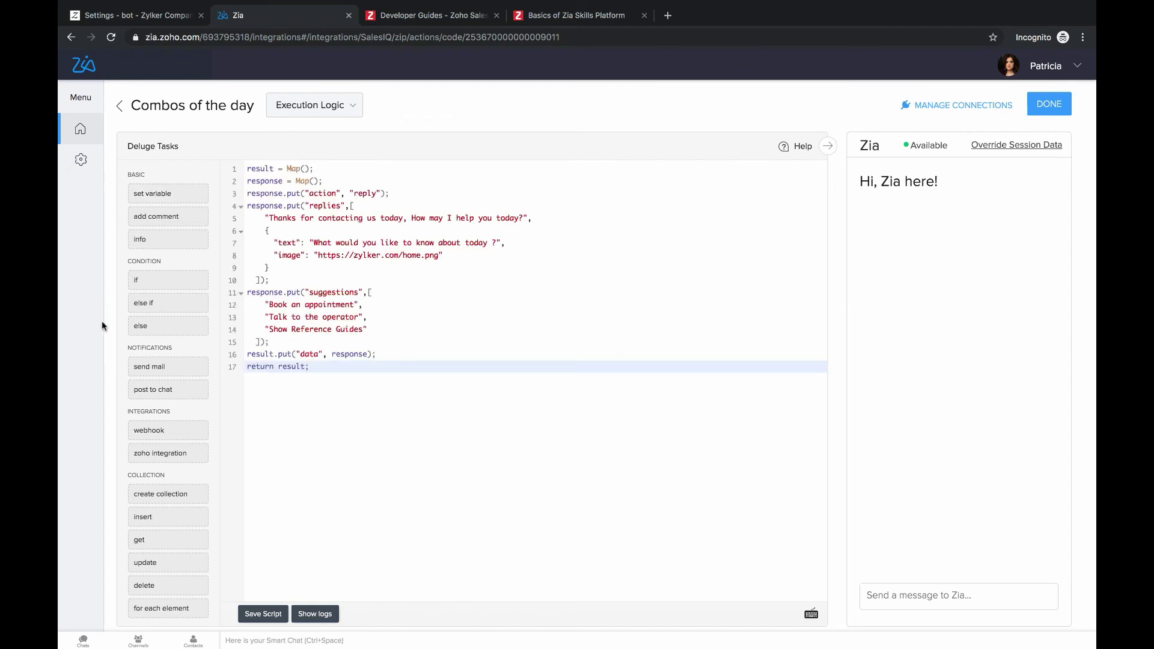
pyautogui.hscroll(-5, 102, 326)
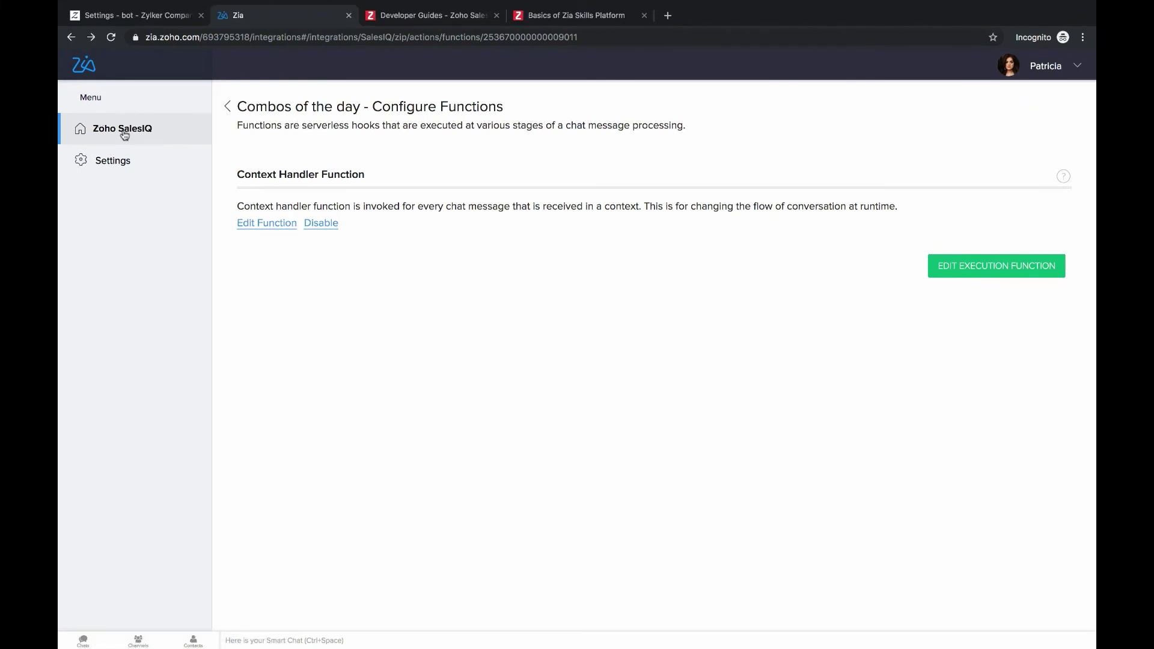
# Open the Zip bot's details from the Zoho SalesIQ bots list and publish the bot.
pyautogui.click(122, 132)
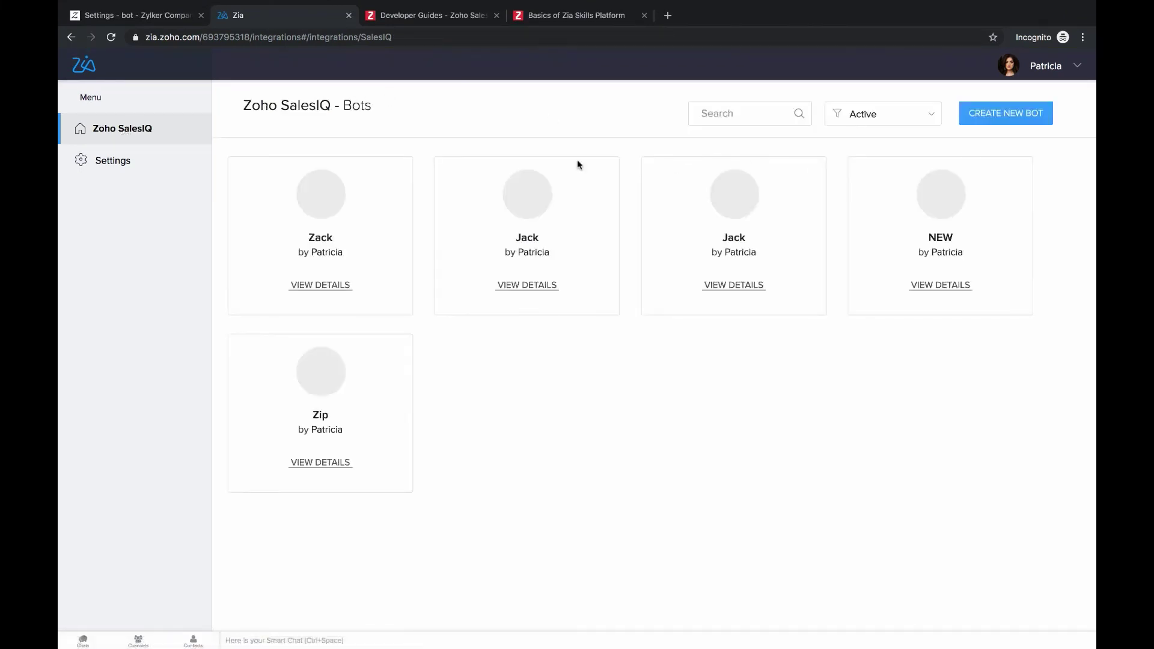
pyautogui.click(320, 462)
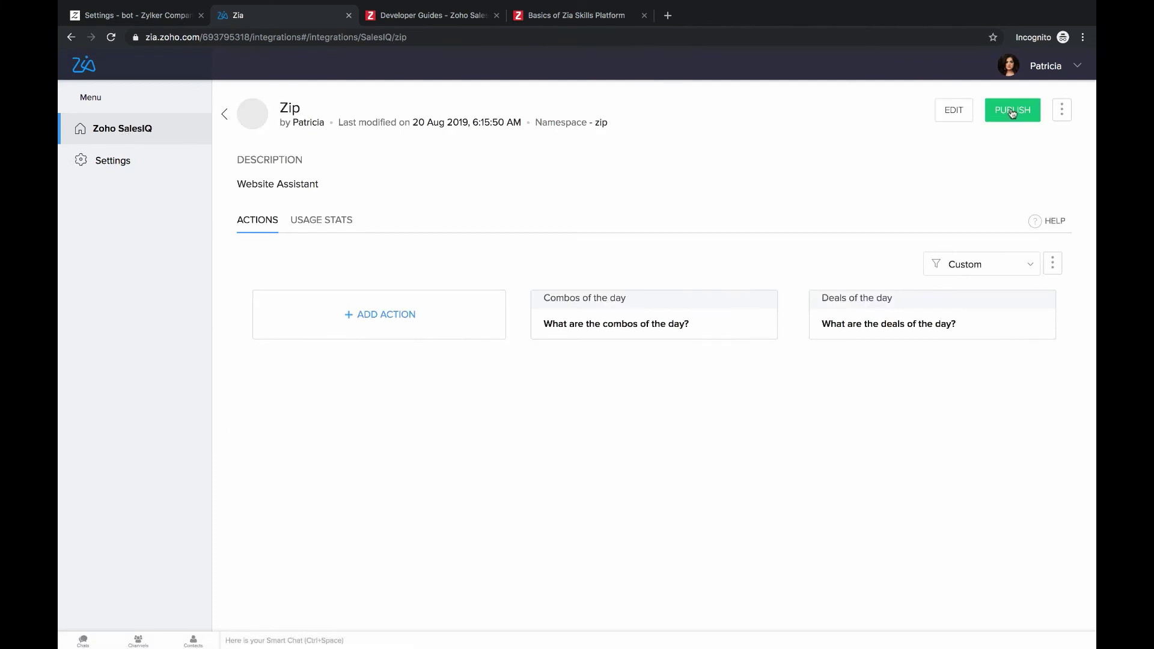
pyautogui.click(1012, 111)
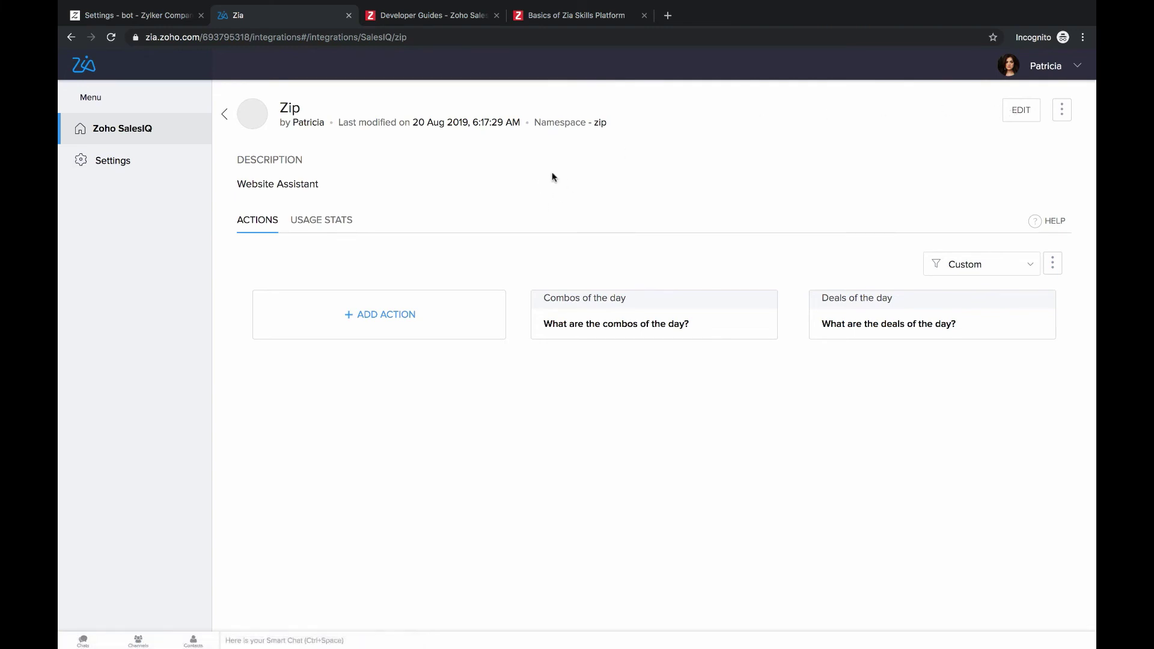
pyautogui.click(116, 12)
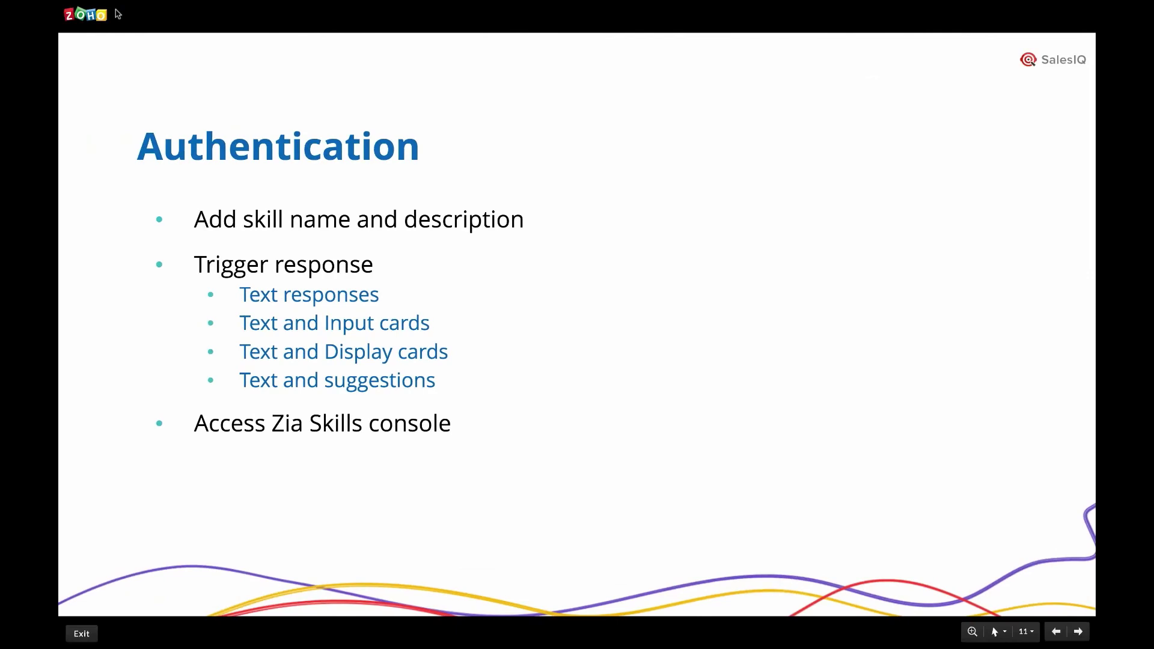
pyautogui.press('Right')
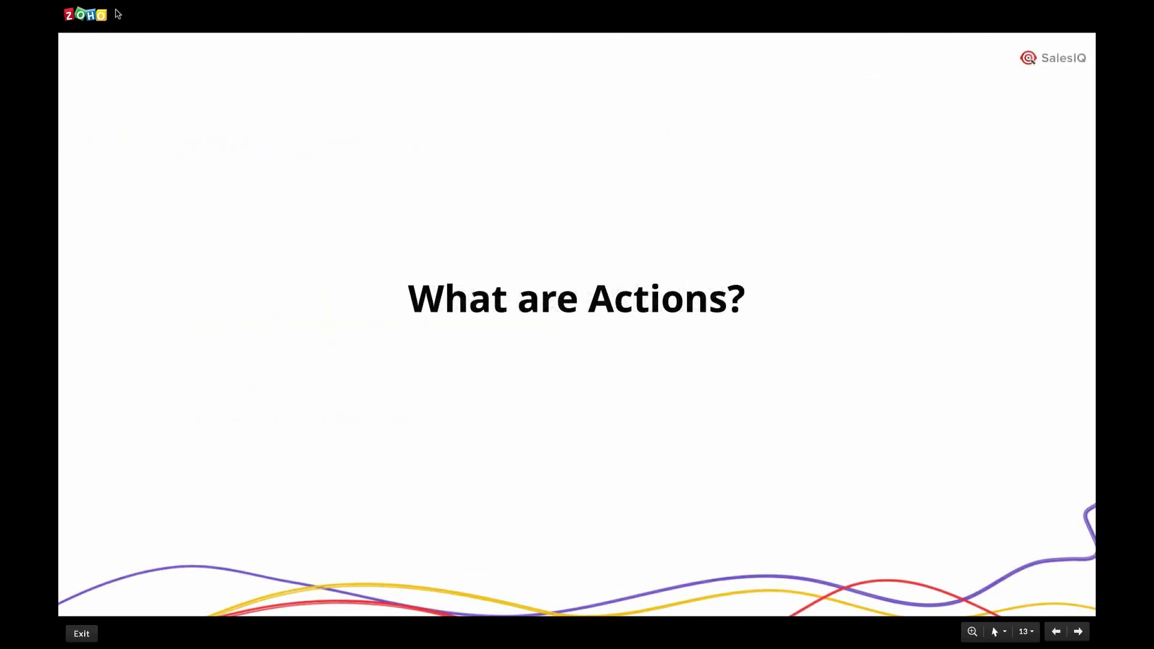
pyautogui.press('Right')
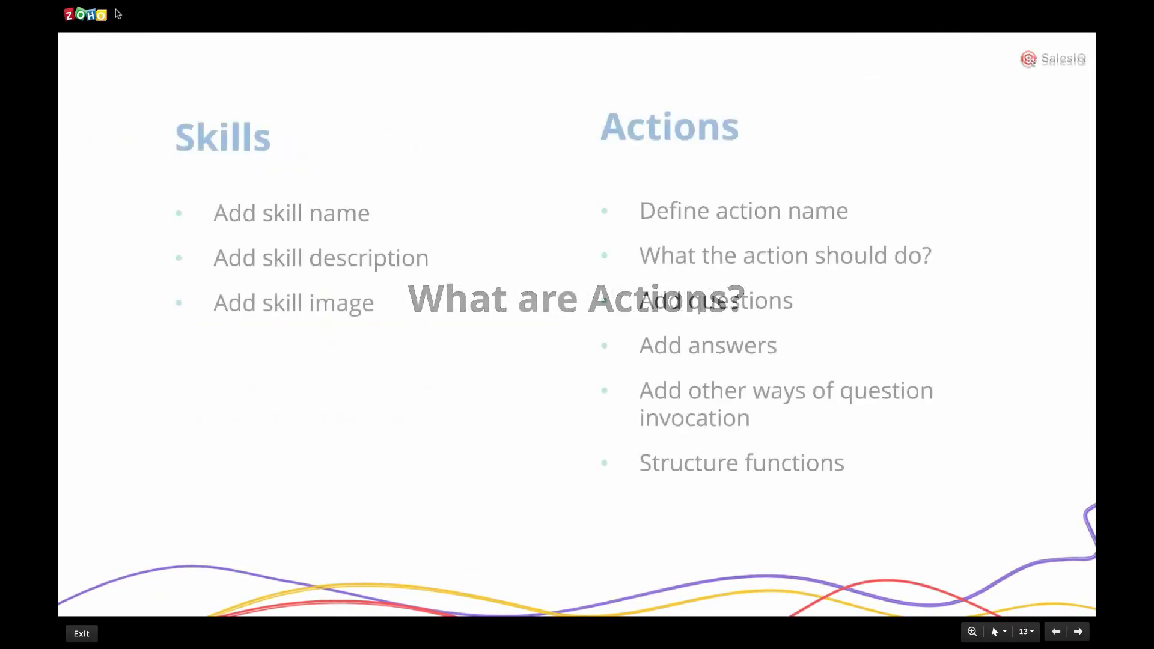